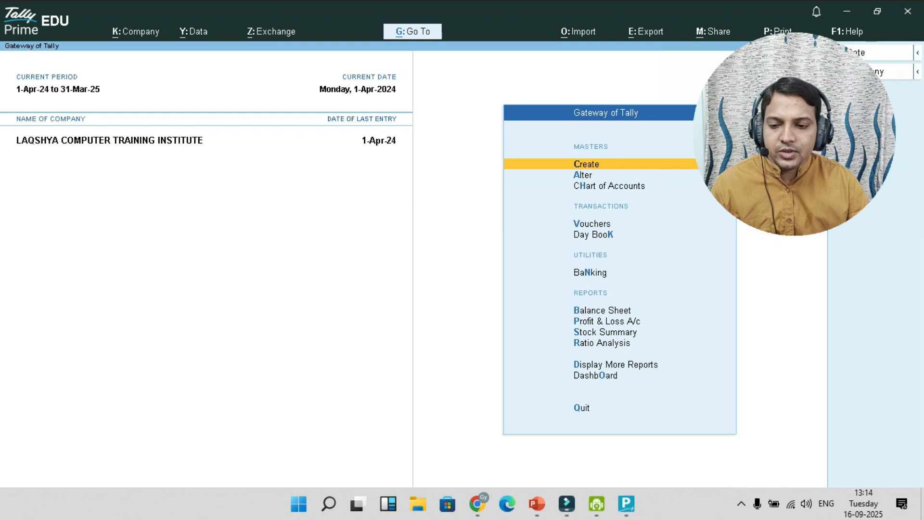
Set the company's current period to run from 1-4-2025 to 31-3-2026.
key("alt+F2")
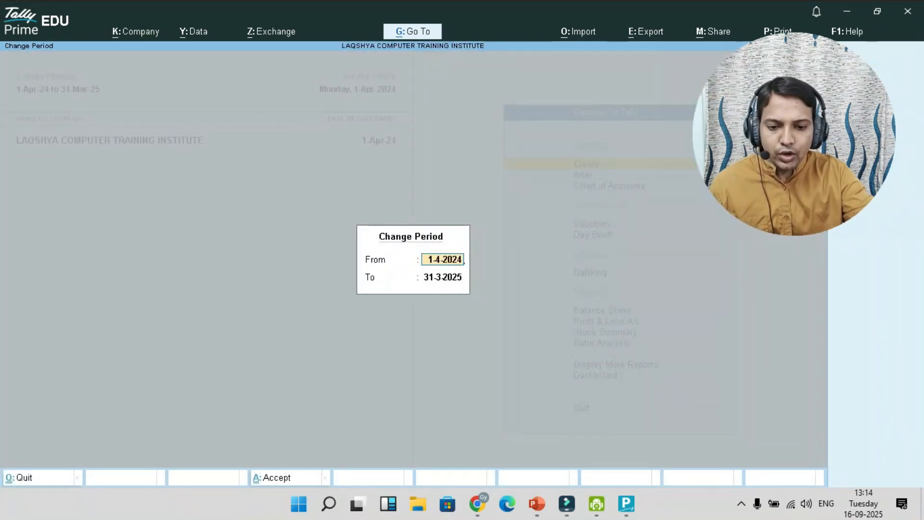
key("BackSpace")
type("5")
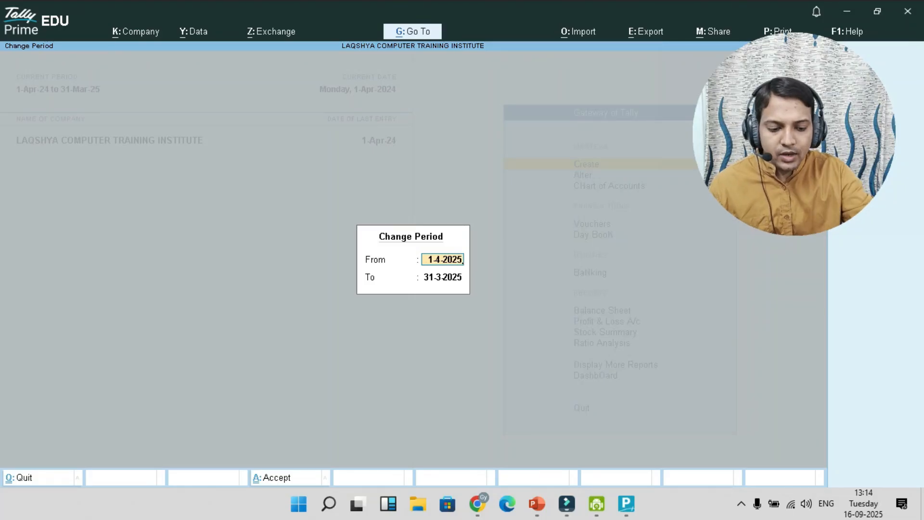
key("Return")
key("BackSpace")
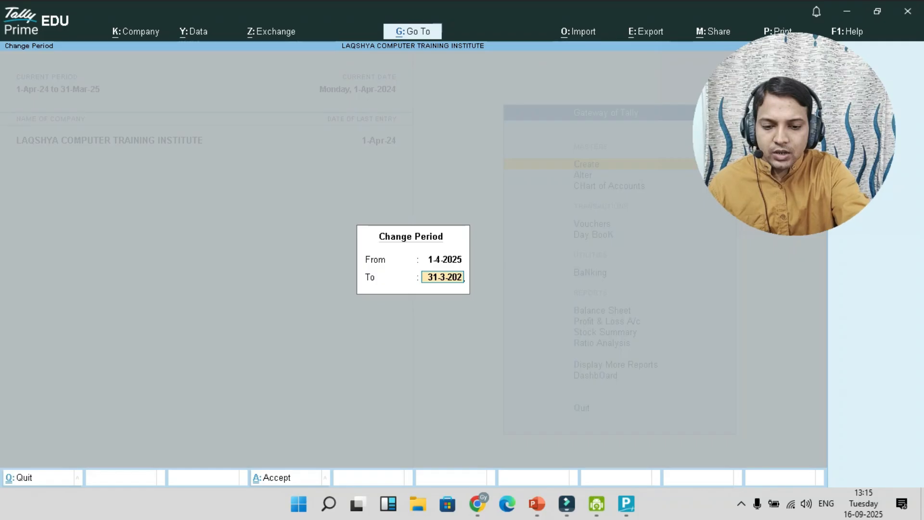
type("6")
key("Return")
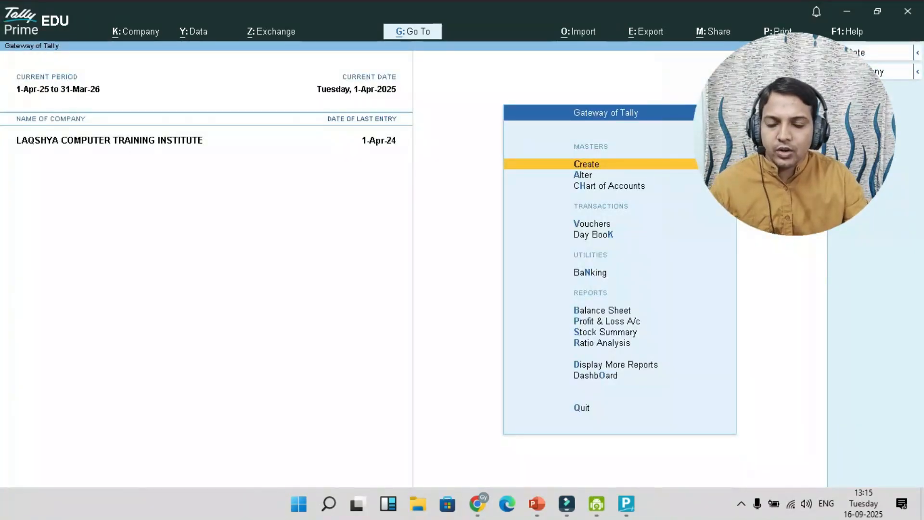
Change the current date to 1 September 2025, entered as 1.9.
key("F2")
type("2")
type("1")
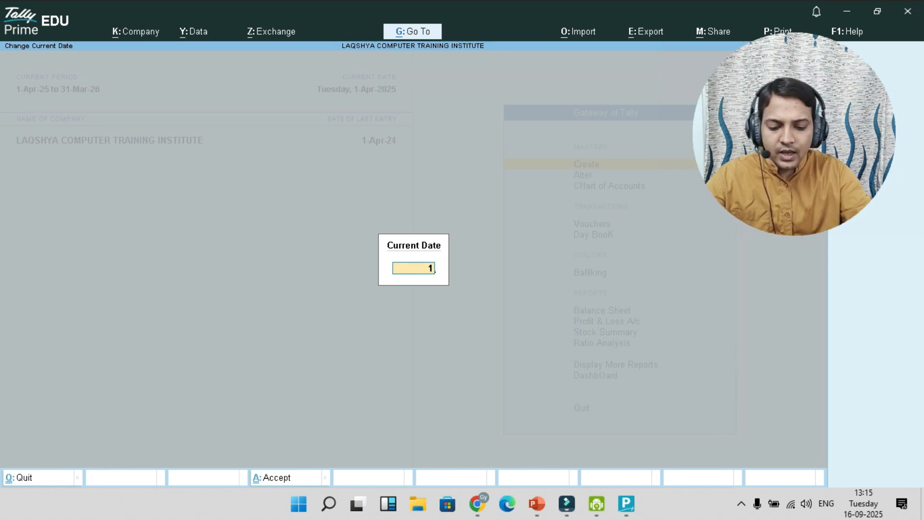
type(".9")
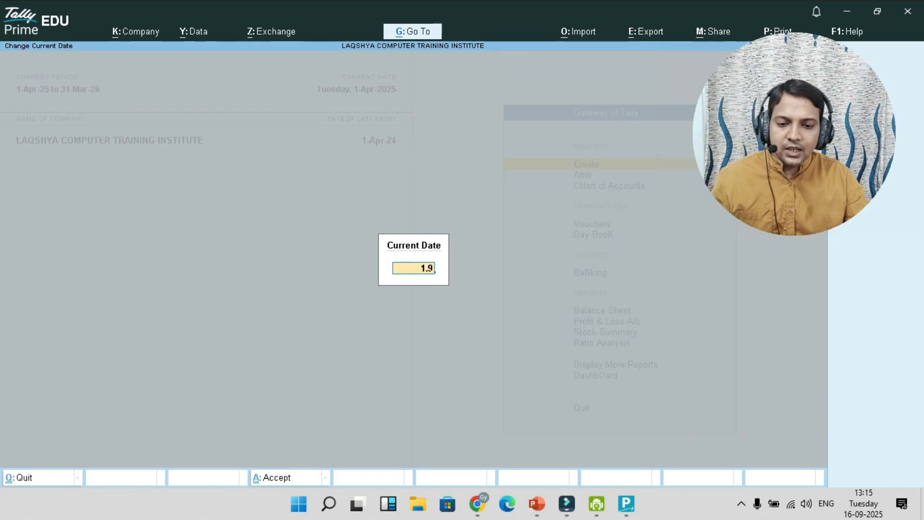
key("Return")
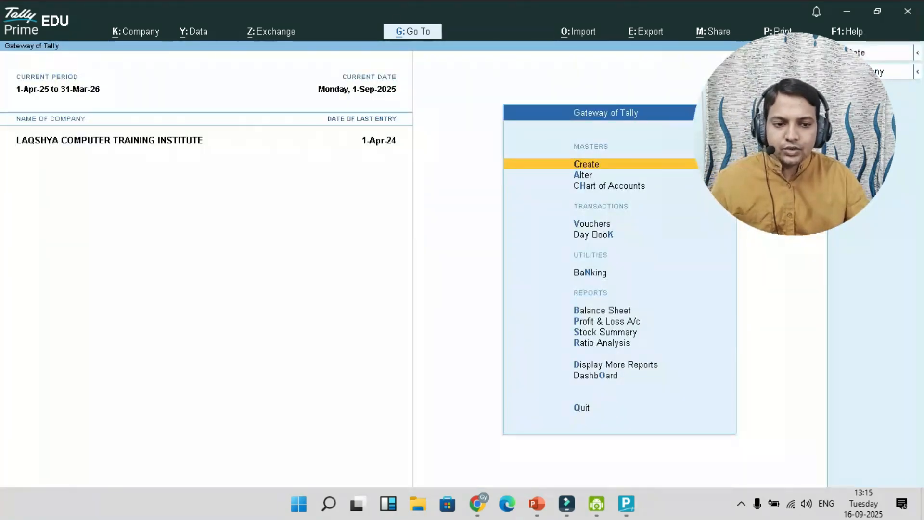
left_click_drag(796, 134, 825, 231)
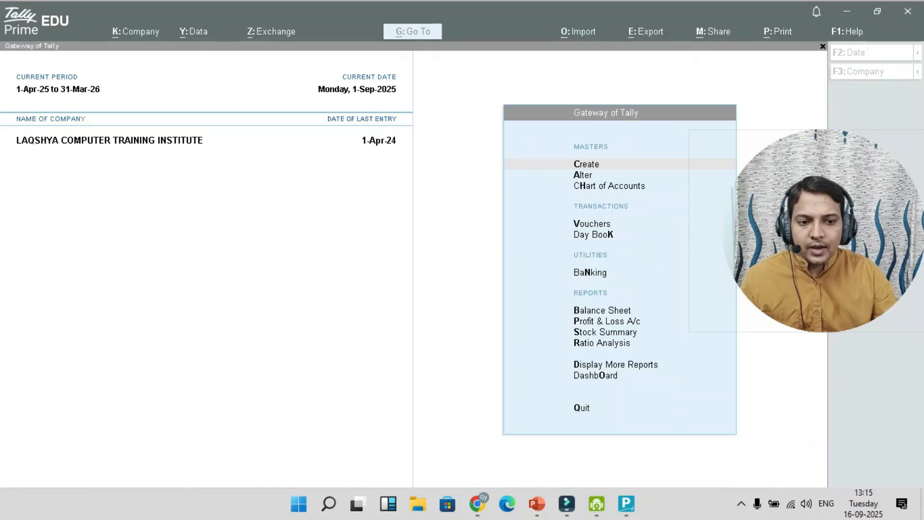
left_click_drag(823, 129, 823, 175)
left_click_drag(794, 253, 826, 393)
left_click(459, 289)
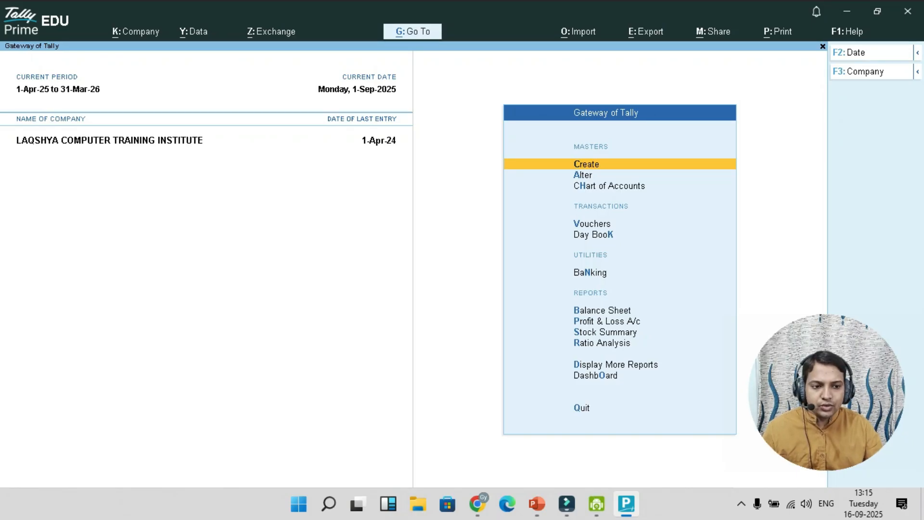
Select and load the company Krishna Store from the TallyPrime data folder.
key("F3")
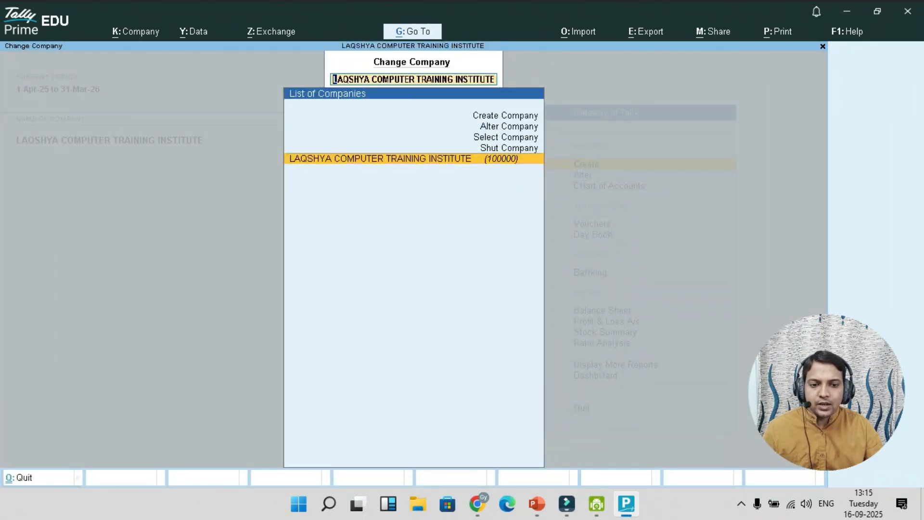
left_click(505, 137)
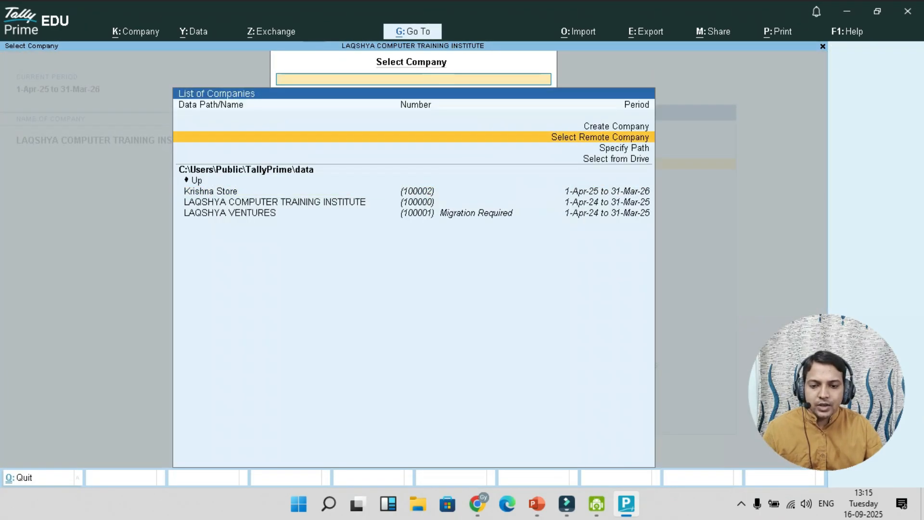
left_click(211, 191)
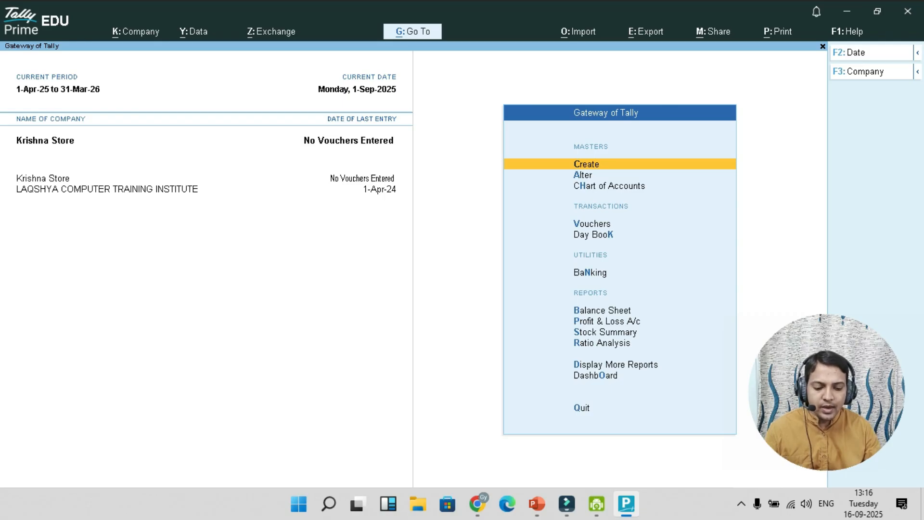
Examine Krishna Store's Balance Sheet and the breakdown of its Current Assets.
key("Down")
key("Down")
key("Down")
key("Down")
key("Down")
key("Down")
key("Down")
key("Up")
key("Return")
key("Right")
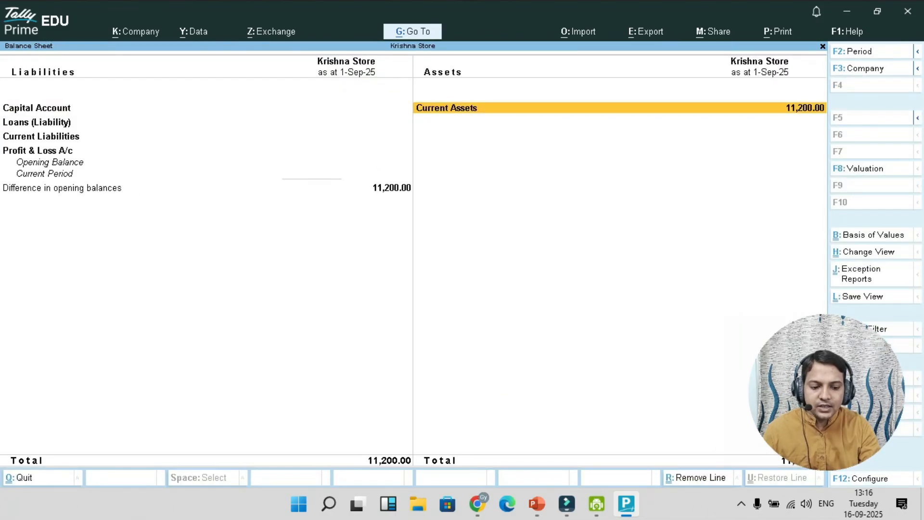
key("Return")
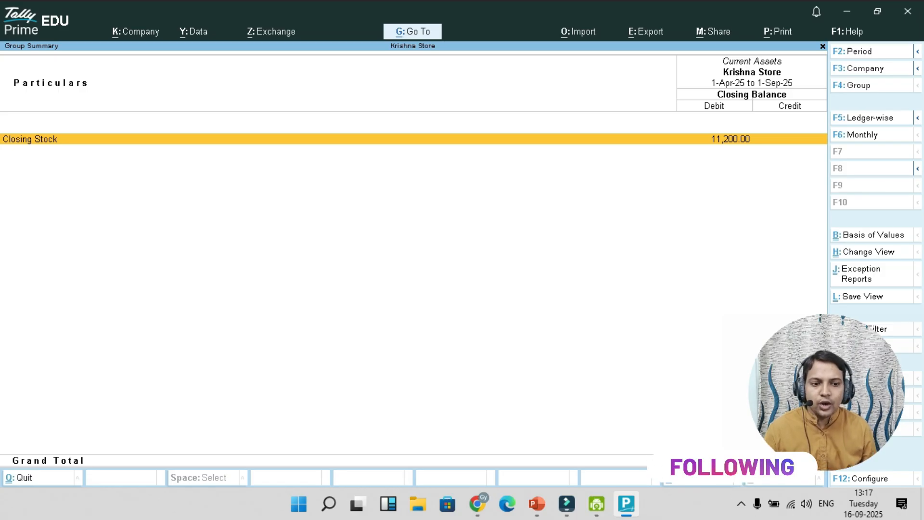
key("Escape")
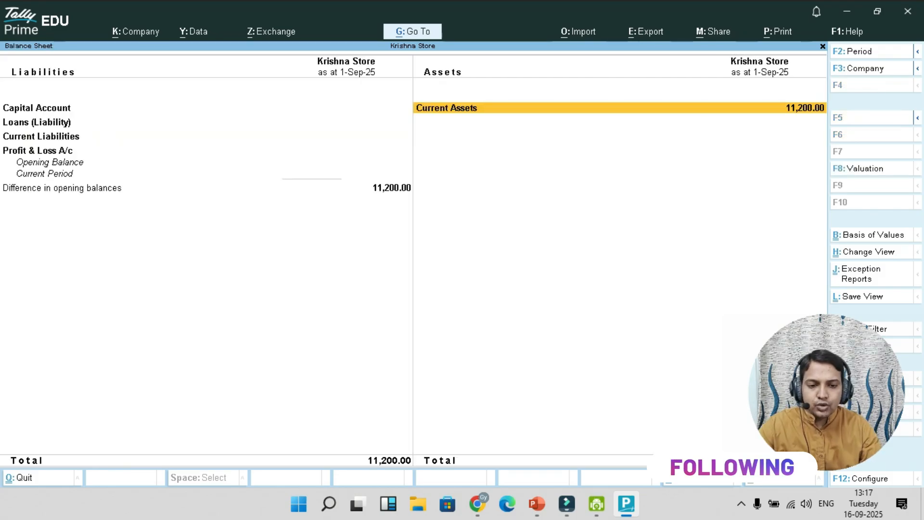
Leave the Balance Sheet and open the Stock Summary report for Krishna Store.
key("Escape")
key("Down")
key("Down")
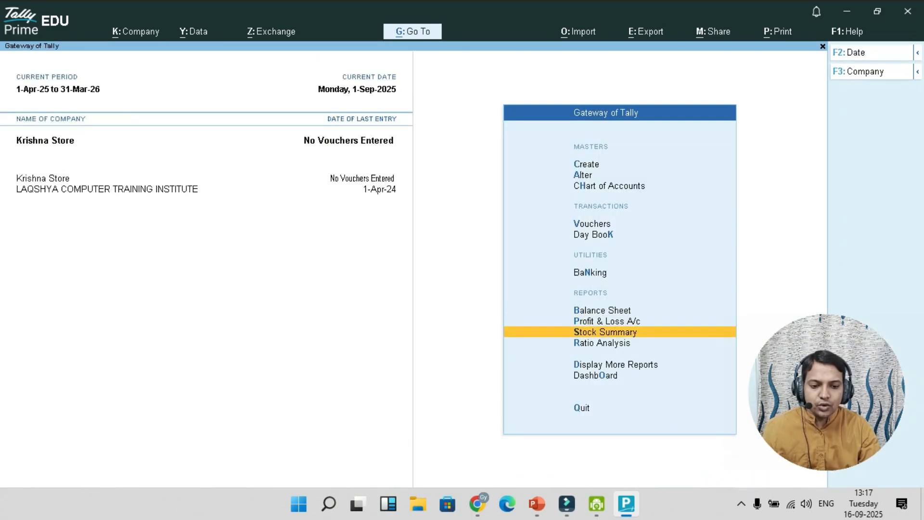
key("Return")
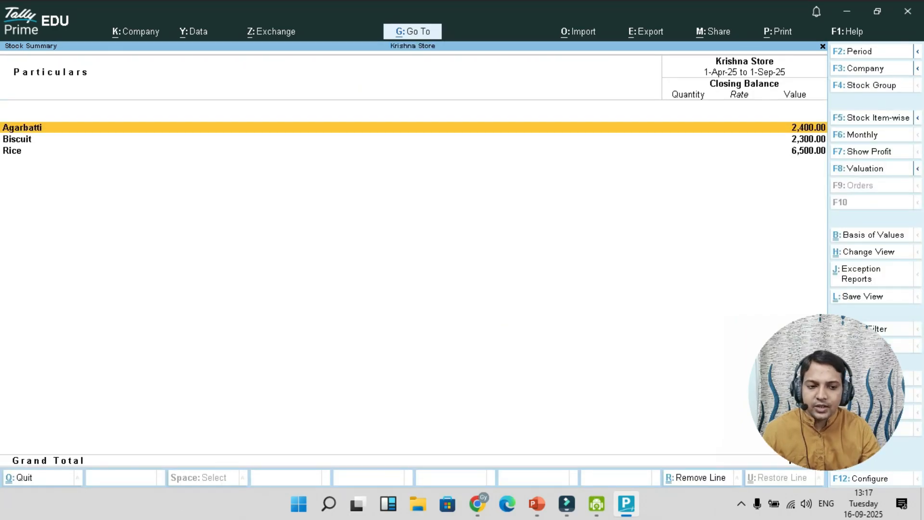
Examine the items in the Agarbatti stock group, including the monthly summary of Cycle Agarbatti.
left_click_drag(827, 392, 856, 350)
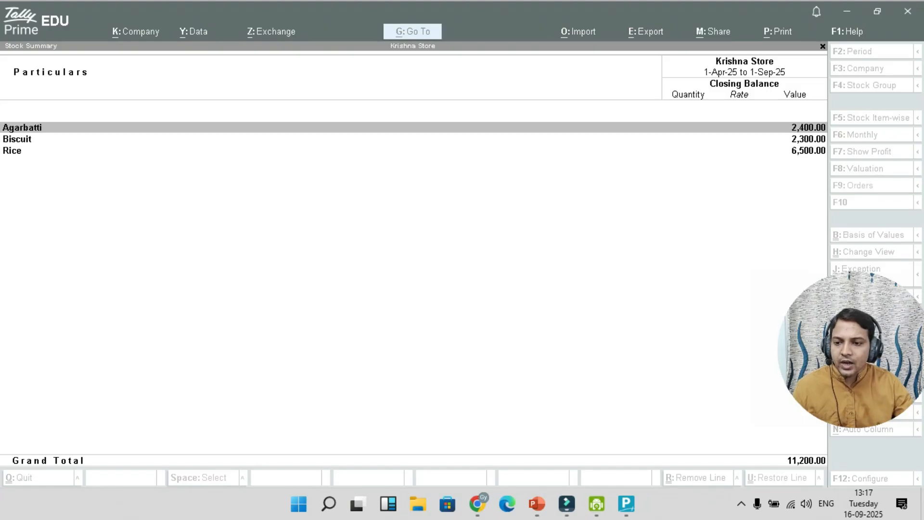
left_click(626, 270)
key("Return")
key("Return")
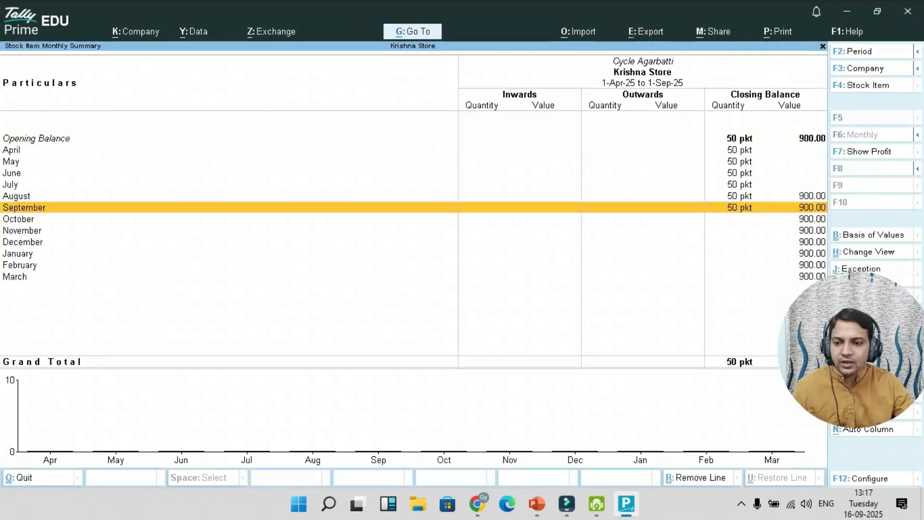
key("Escape")
key("Escape")
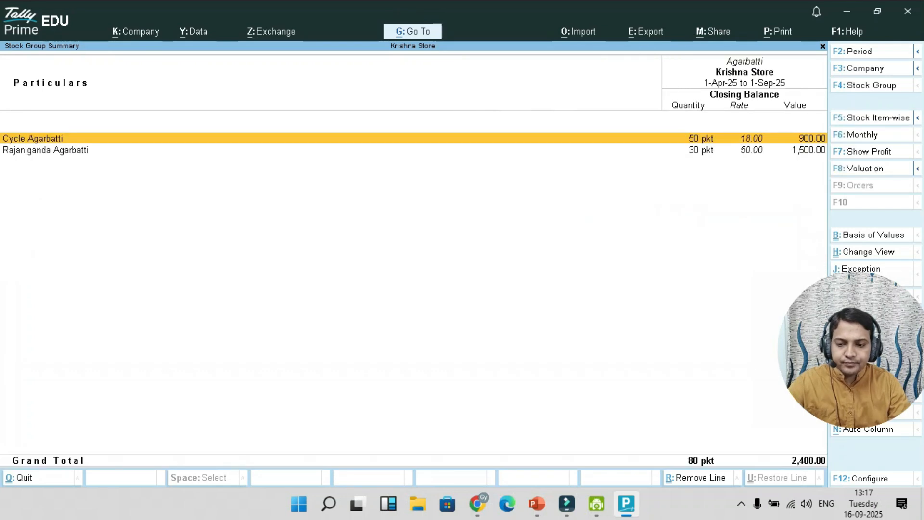
key("Return")
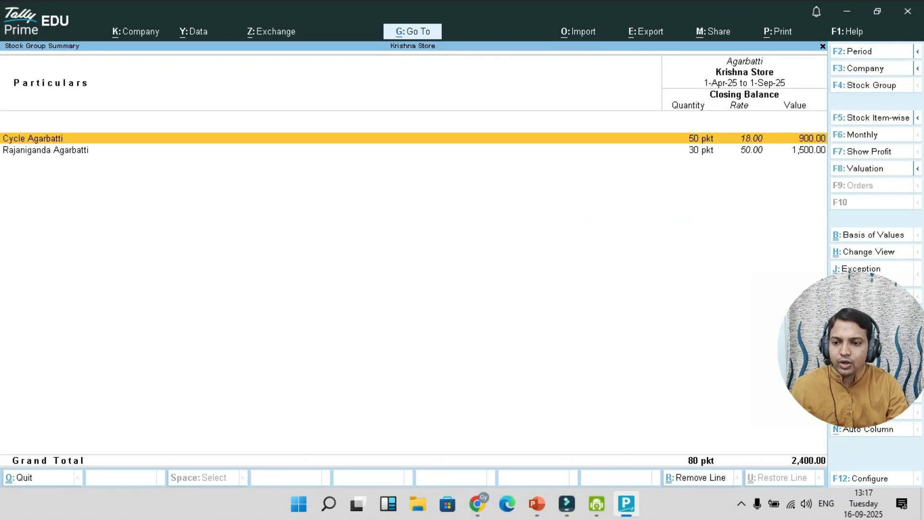
key("Escape")
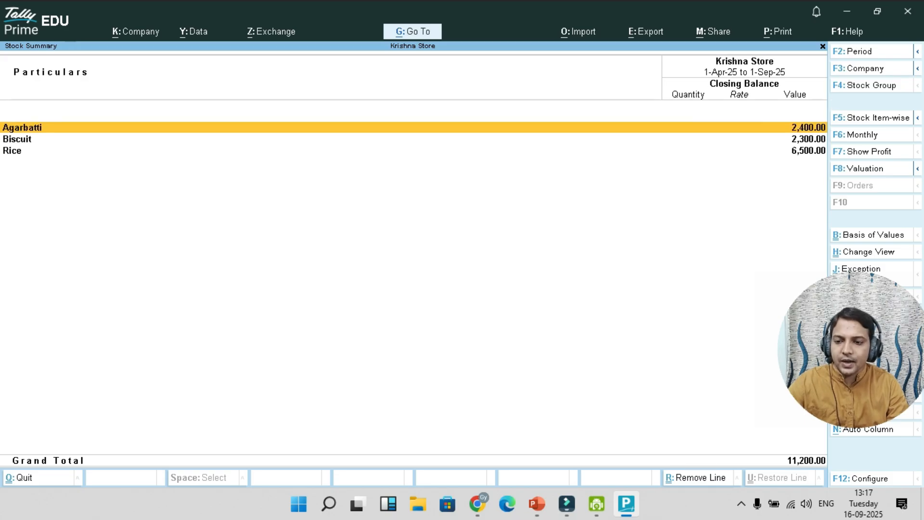
Examine the Rice stock group in the Stock Summary and return to the Gateway of Tally.
key("Down")
key("Down")
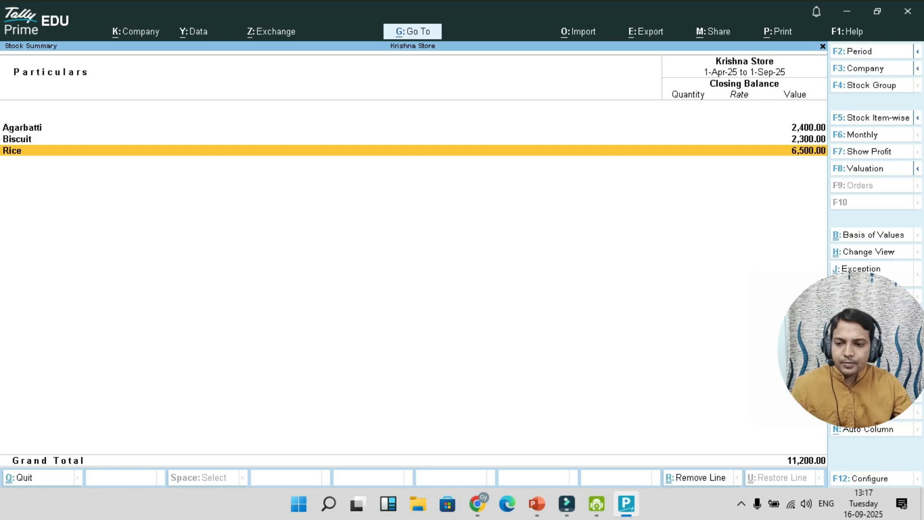
key("Return")
key("Escape")
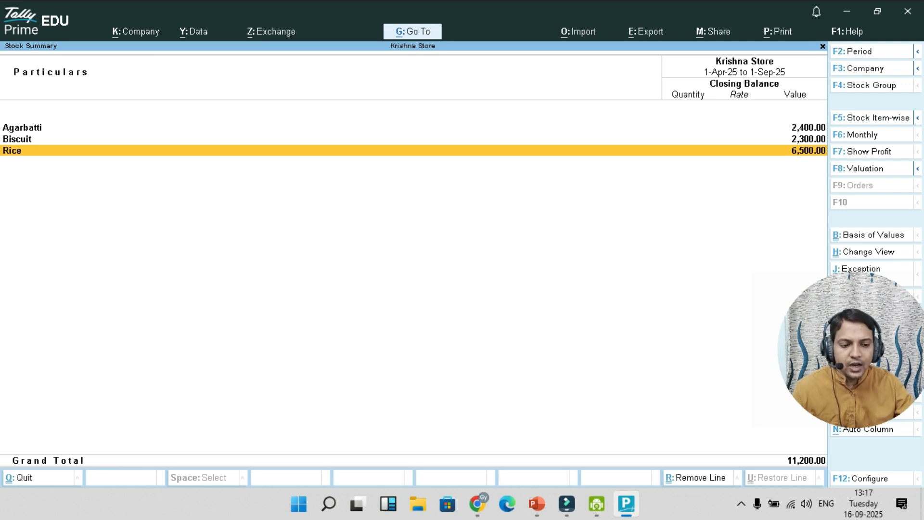
key("ctrl+2")
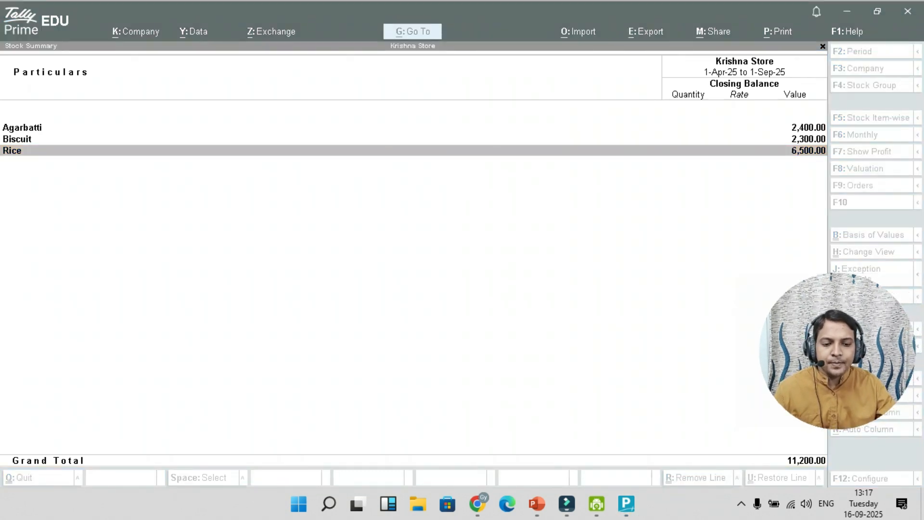
key("Escape")
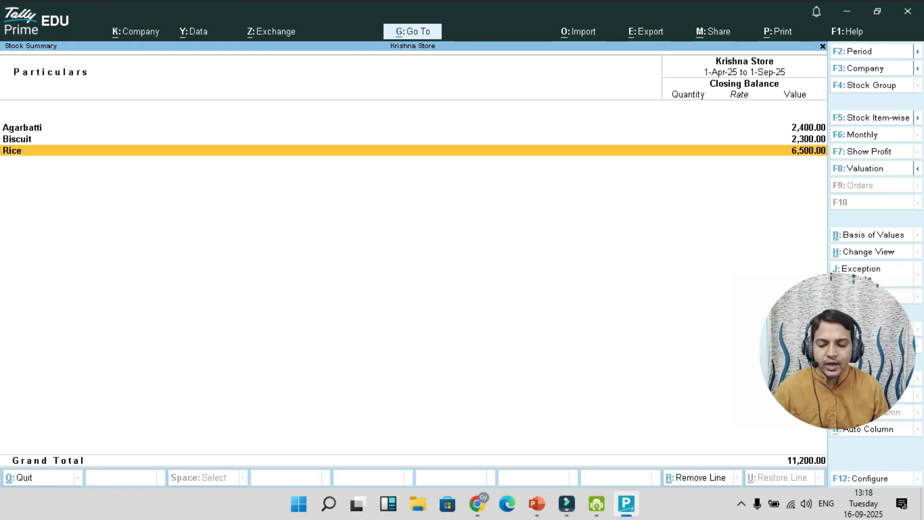
key("Escape")
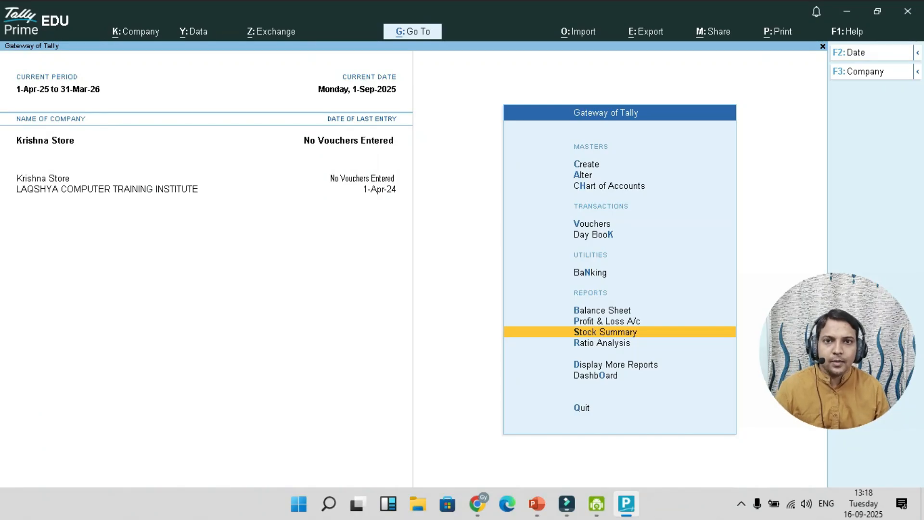
Start creating a new ledger master for Krishna Store.
key("Up")
key("Up")
key("Up")
key("Up")
key("Up")
key("Up")
key("Up")
key("Up")
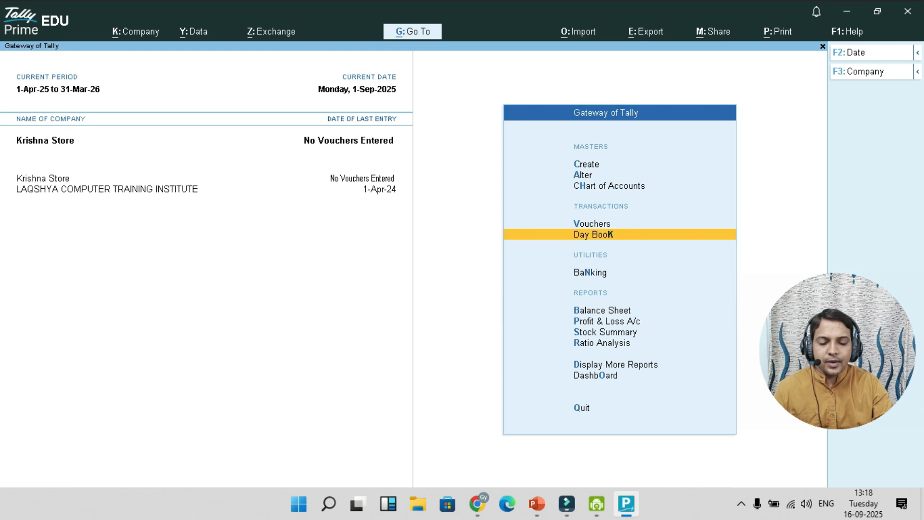
key("Return")
key("Down")
key("Down")
key("Up")
key("Return")
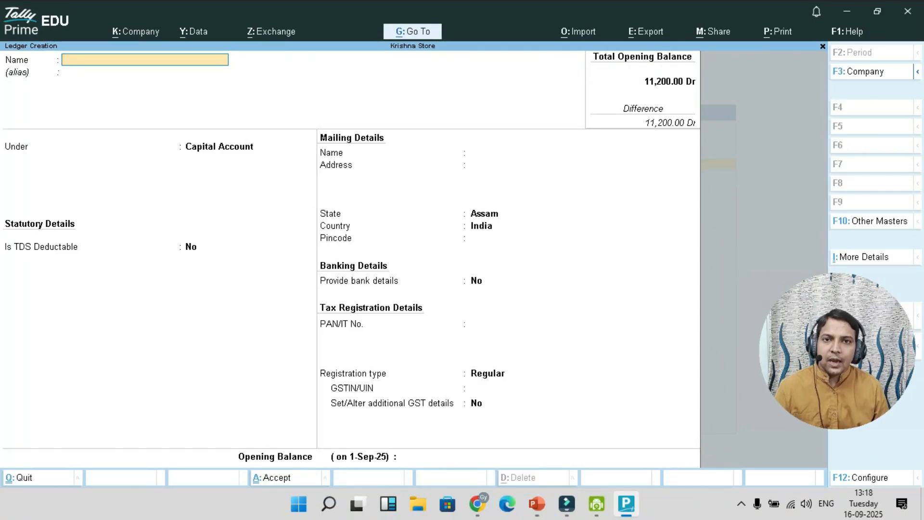
Name the new ledger with the owner's first name followed by "Capital A/c".
type("Amit")
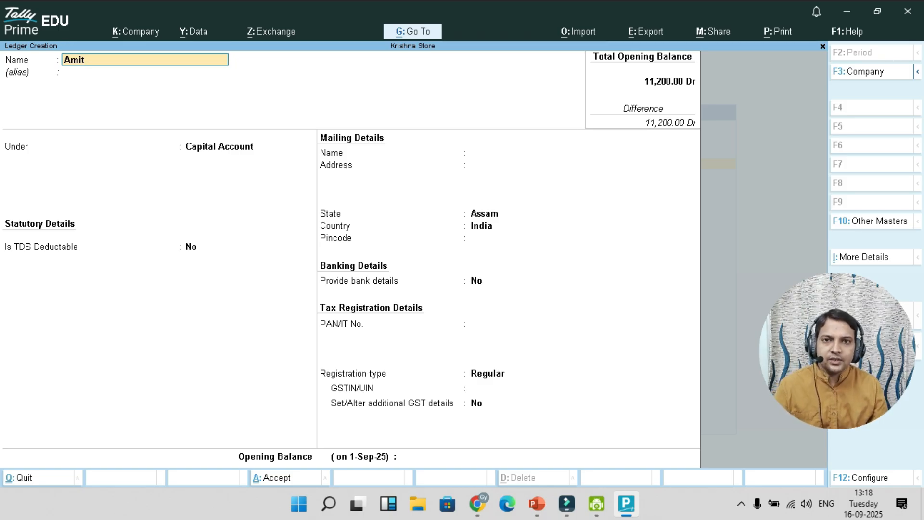
type("c")
type("a")
type("pital a.")
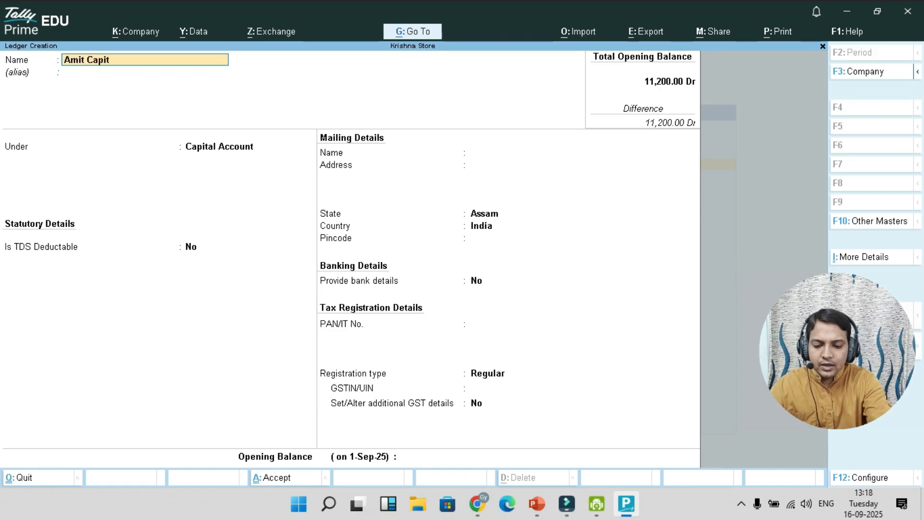
key("BackSpace")
key("BackSpace")
type("/c")
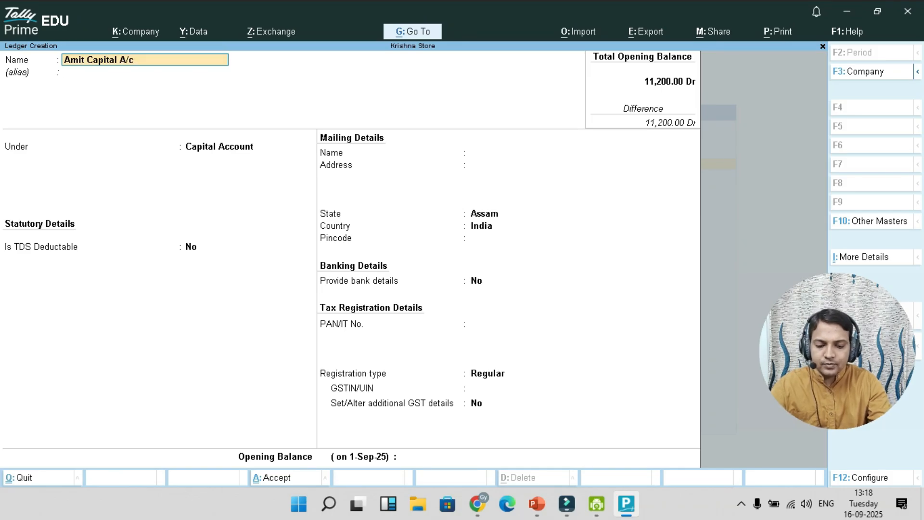
key("Return")
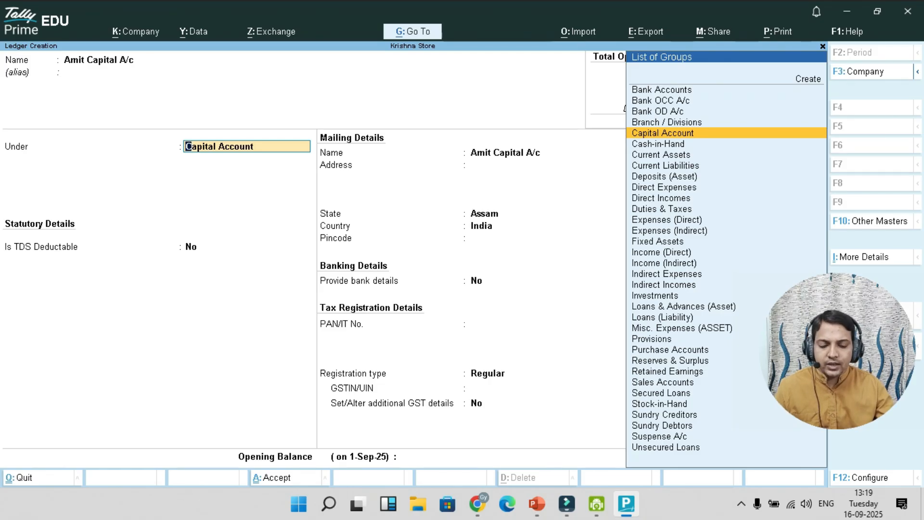
Place the owner's capital ledger under Capital Account and keep its default mailing details, with state Assam and country India.
key("Return")
key("Return")
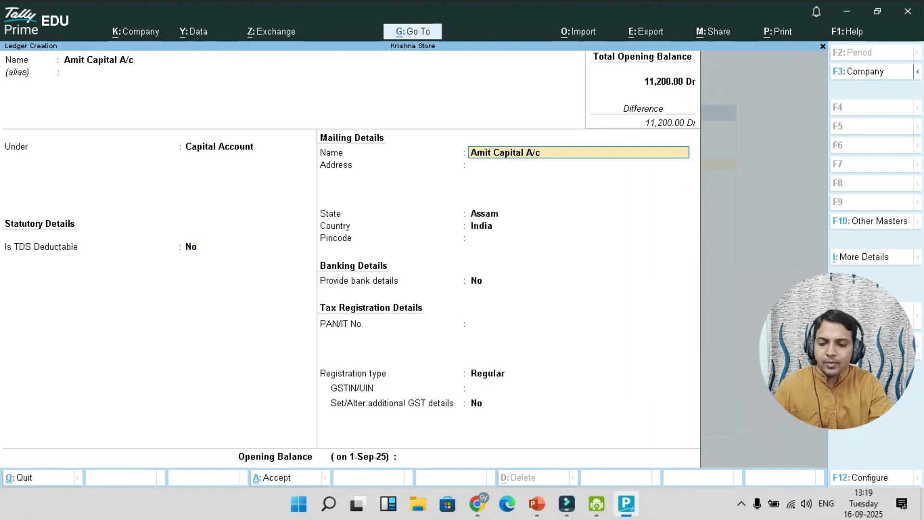
key("Return")
key("Return")
key("Return")
key("Return")
key("Return")
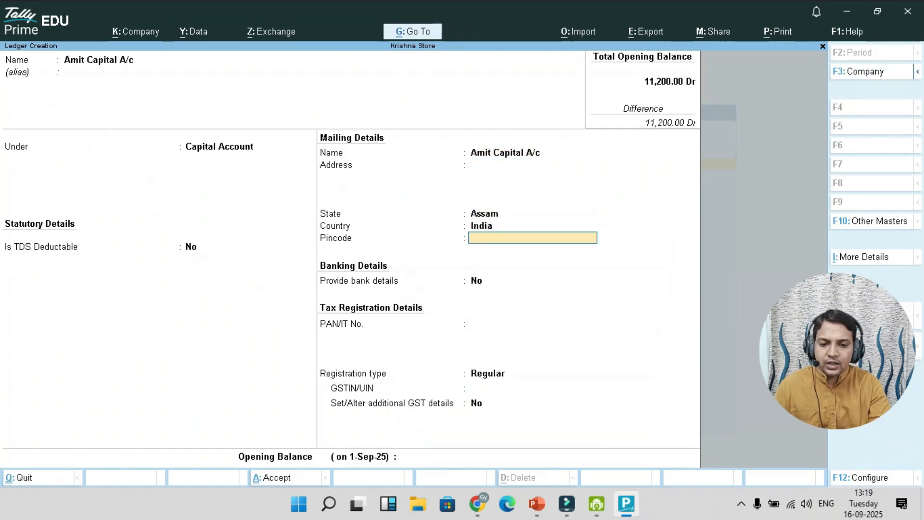
key("Return")
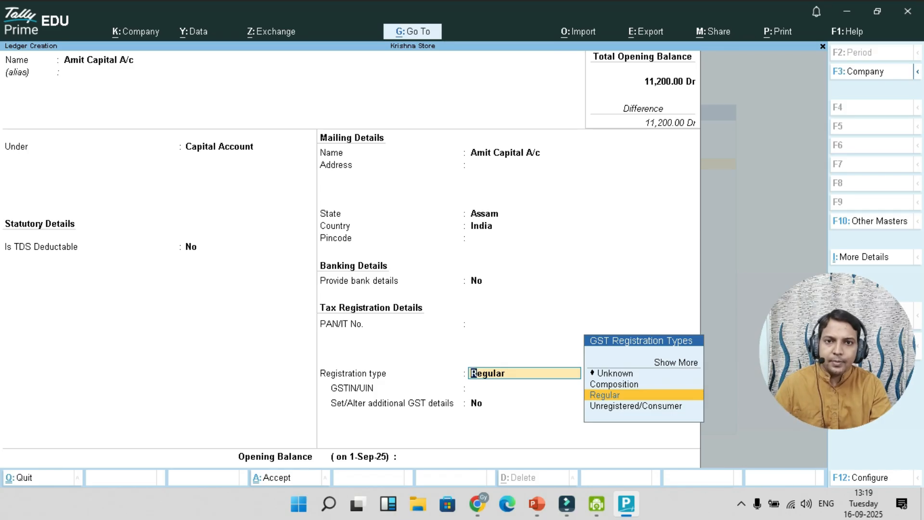
Keep the registration type Regular with the GSTIN/UIN blank and save the owner's capital ledger without an opening balance.
key("Return")
key("Return")
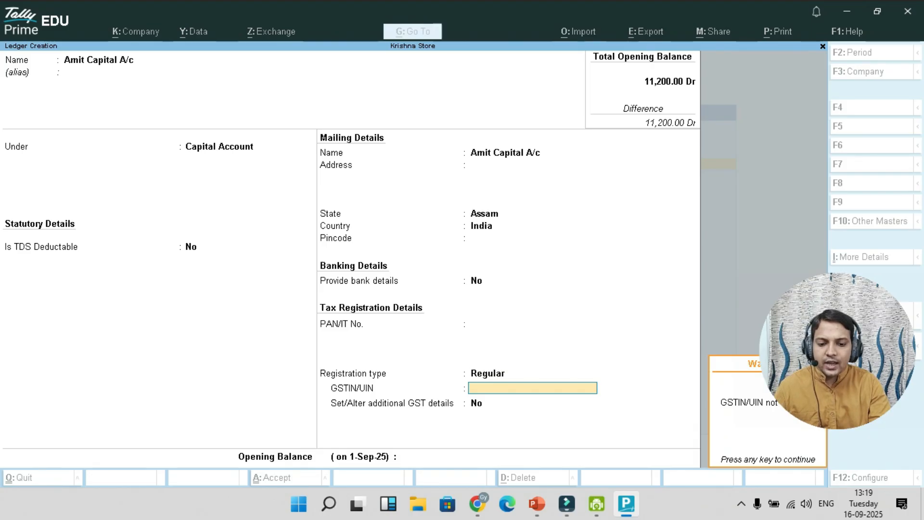
key("Return")
key("Return")
key("Return")
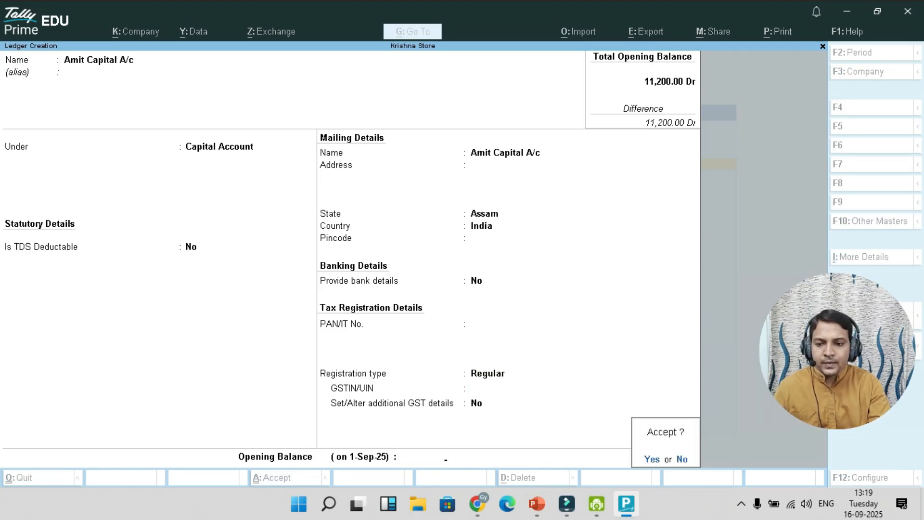
key("Return")
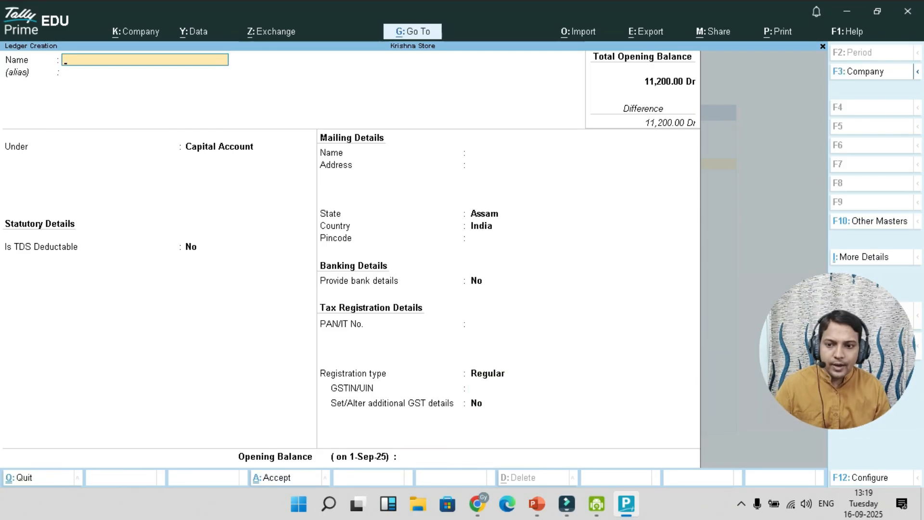
Start another ledger named "Purchase A/c" without an alias and place it under Purchase Accounts.
key("Escape")
key("Return")
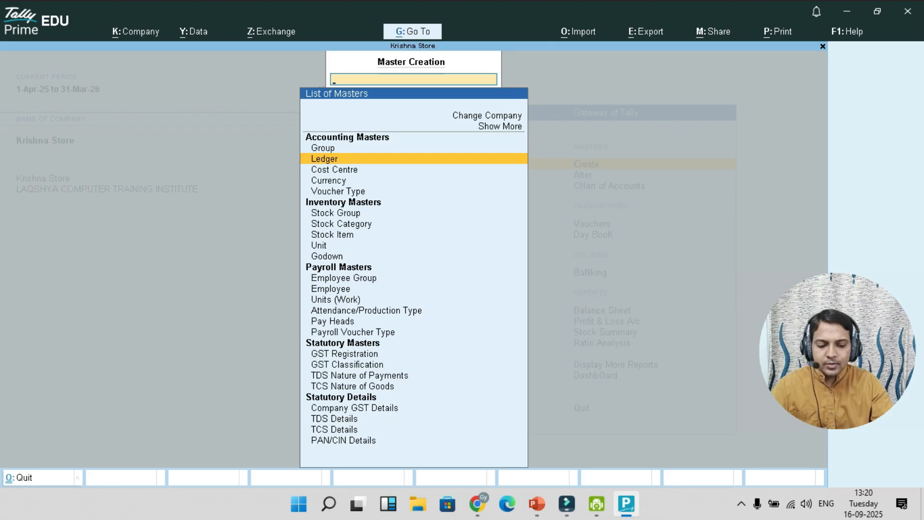
key("Return")
type("Purchase")
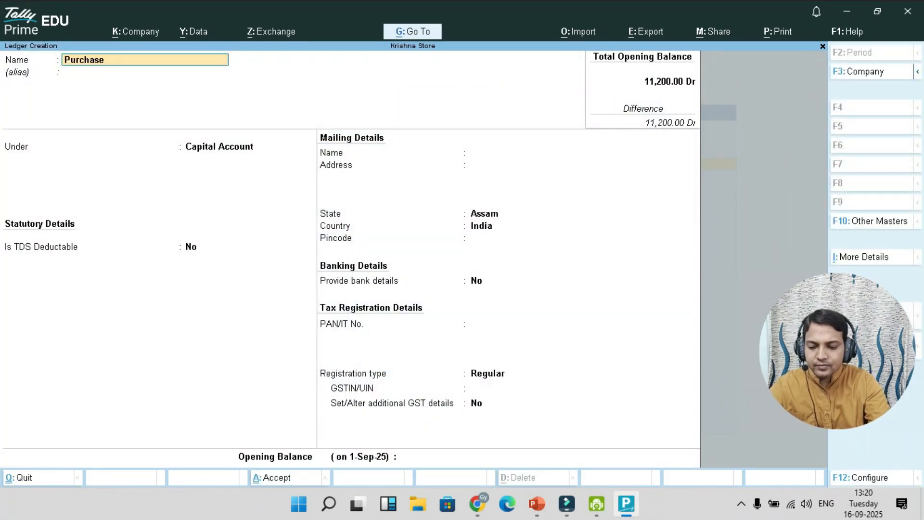
type(" a/c")
key("Return")
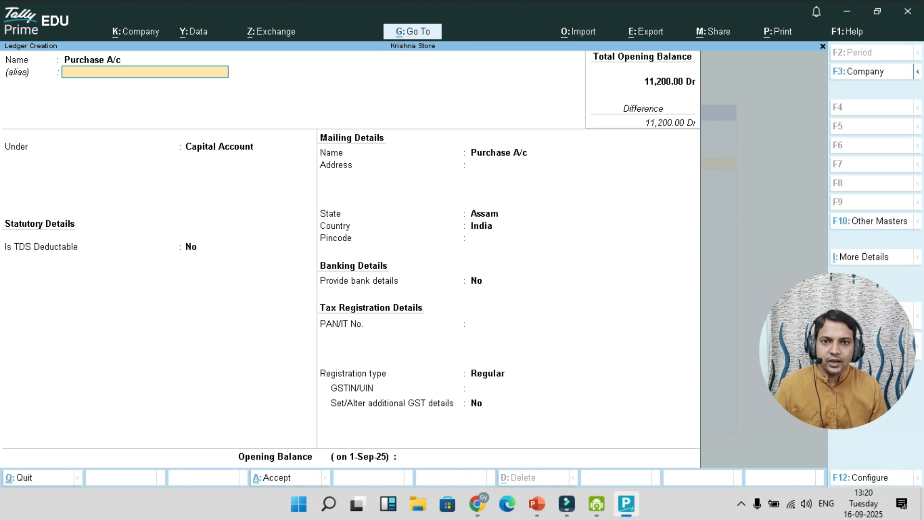
key("Return")
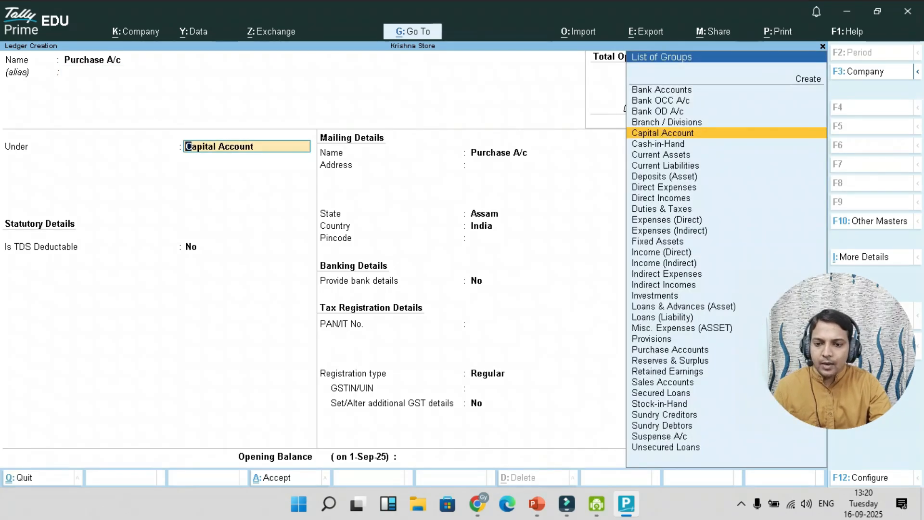
type("Purchase")
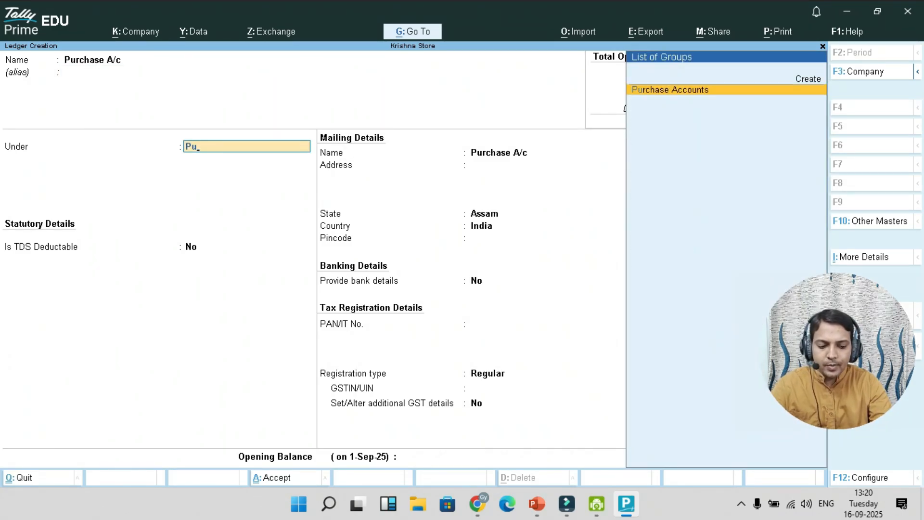
key("Return")
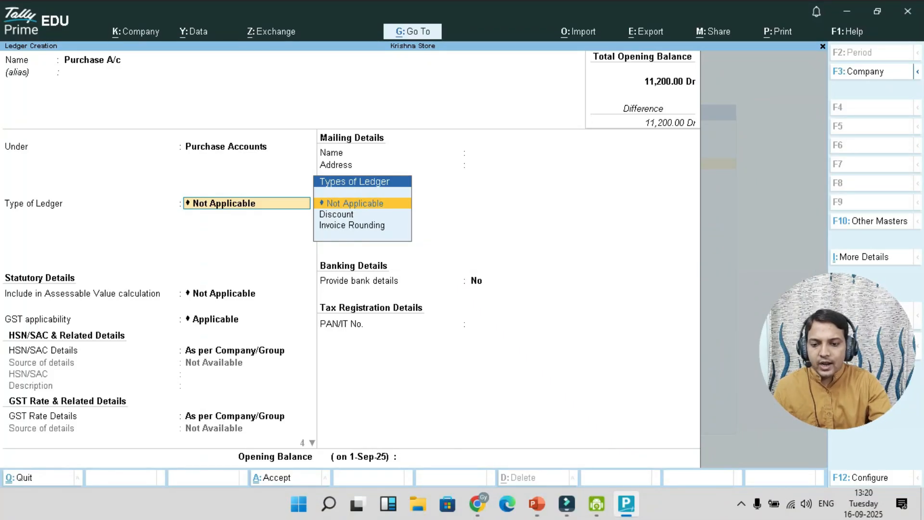
Keep the purchase ledger's default type and GST details, save it without an opening balance, and return to the Gateway of Tally.
key("Return")
key("Return")
key("Return")
key("Return")
key("Return")
key("Return")
key("Return")
key("Return")
key("Return")
key("Return")
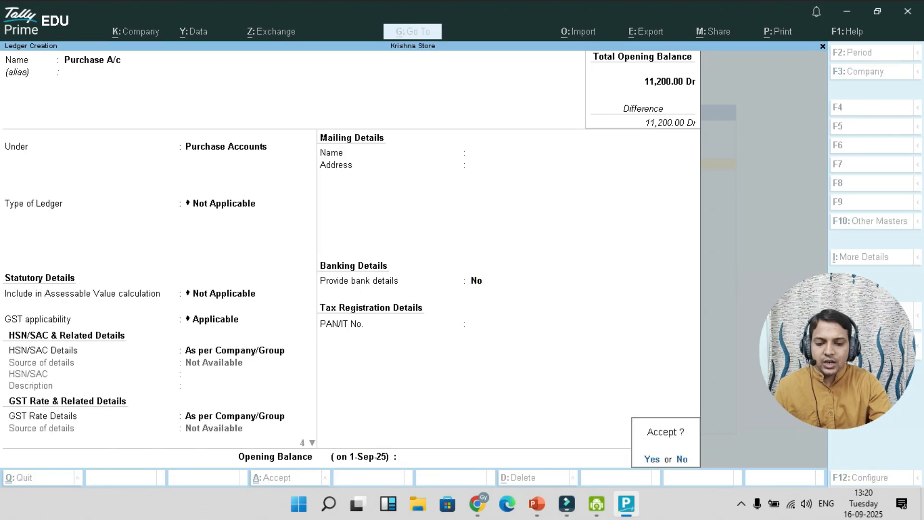
key("Return")
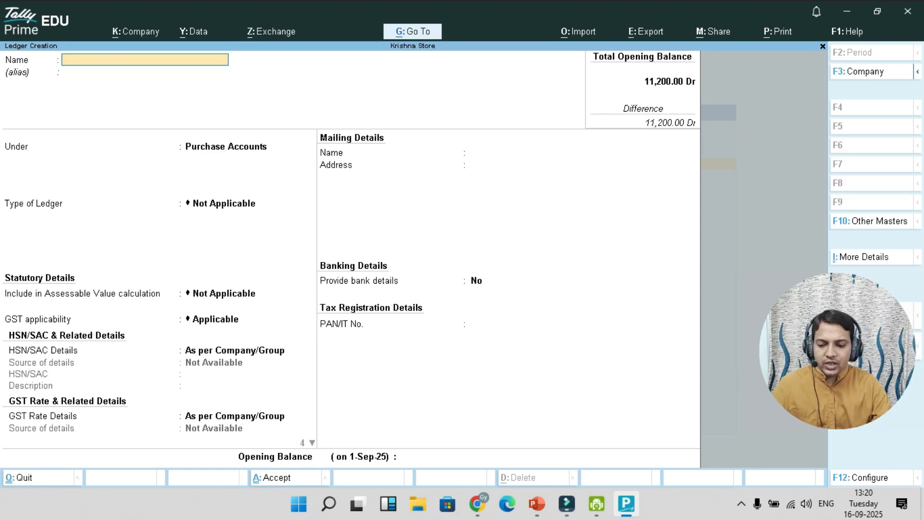
key("Escape")
key("Return")
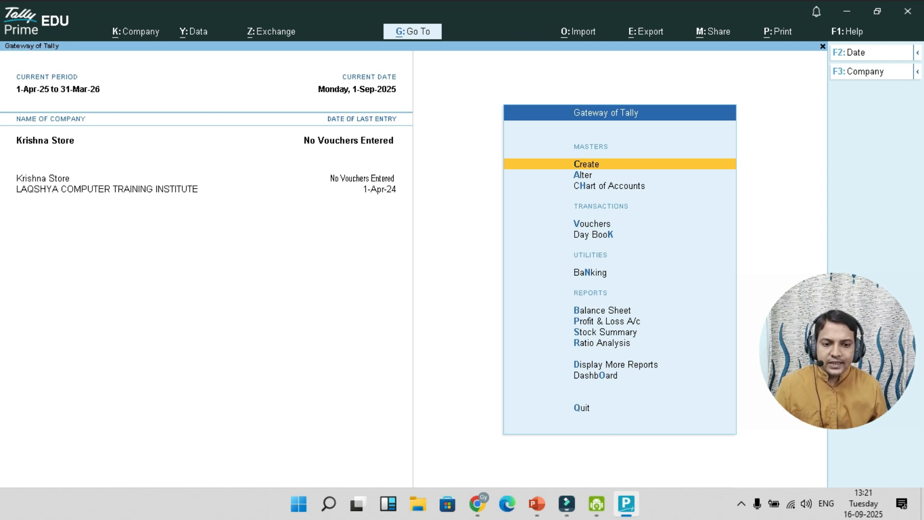
Open the owner's capital ledger for alteration to examine its details, and leave it without saving any change.
key("Down")
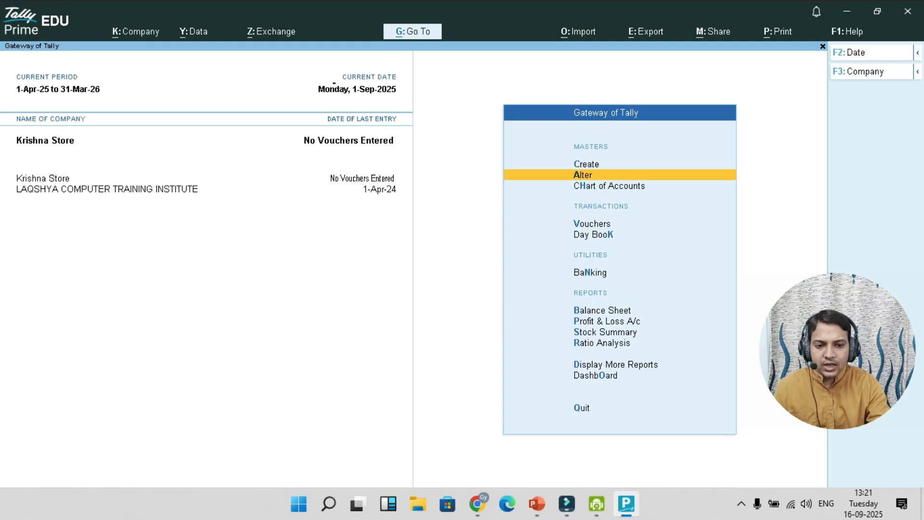
key("Return")
key("Down")
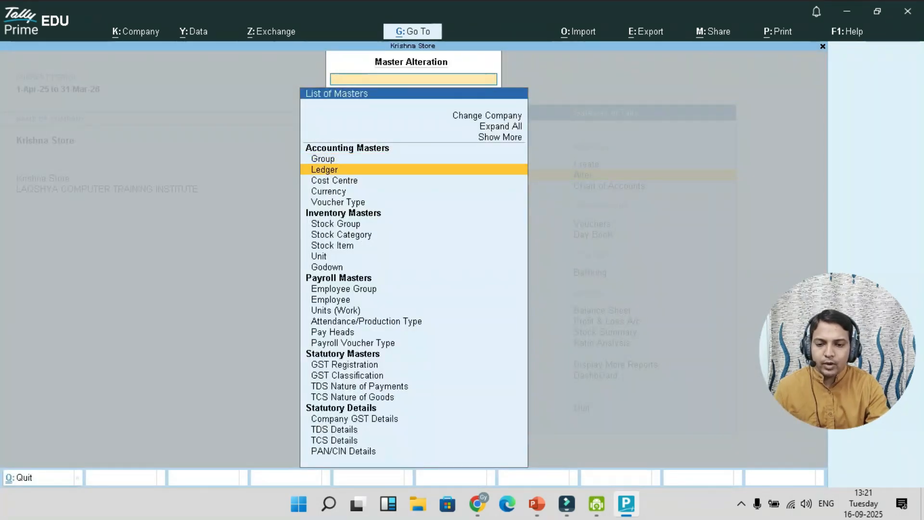
key("Return")
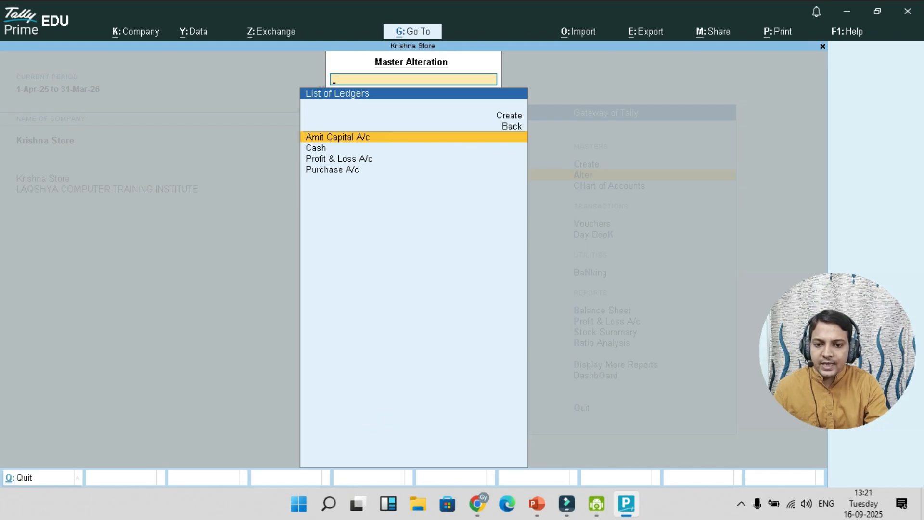
key("Return")
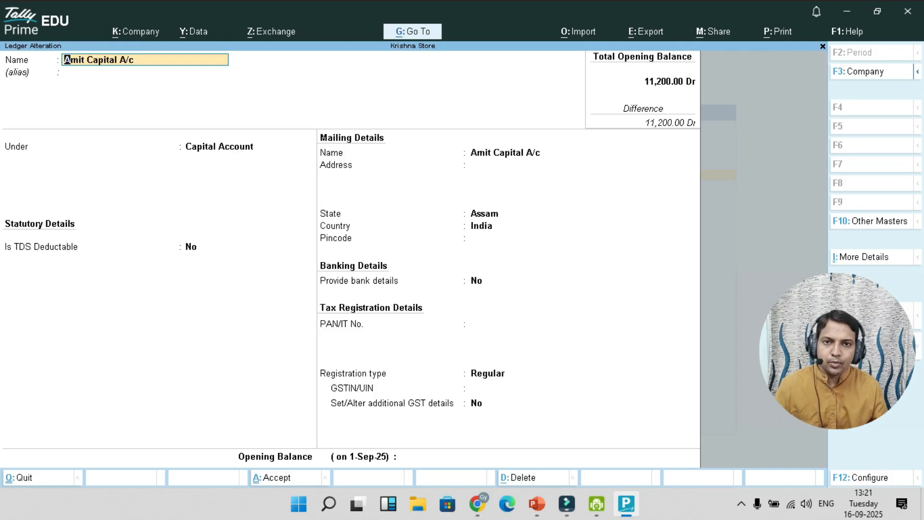
key("BackSpace")
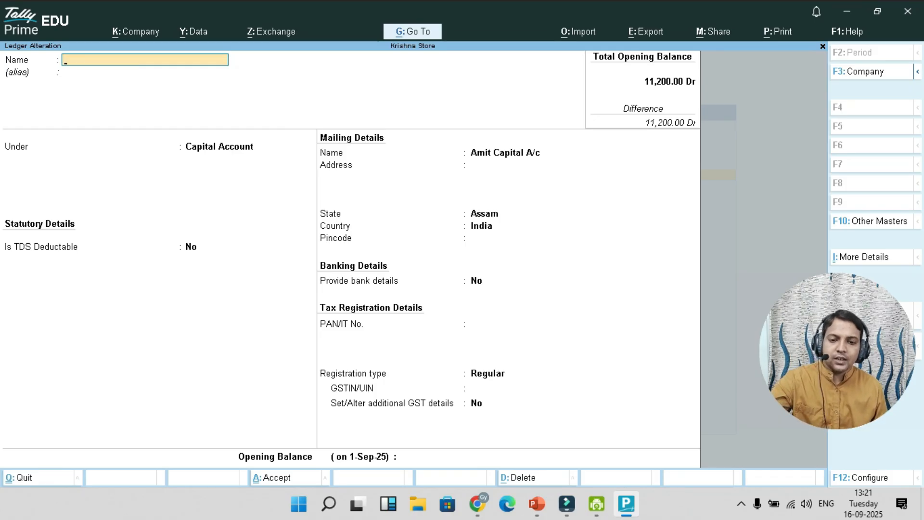
key("Escape")
key("Escape")
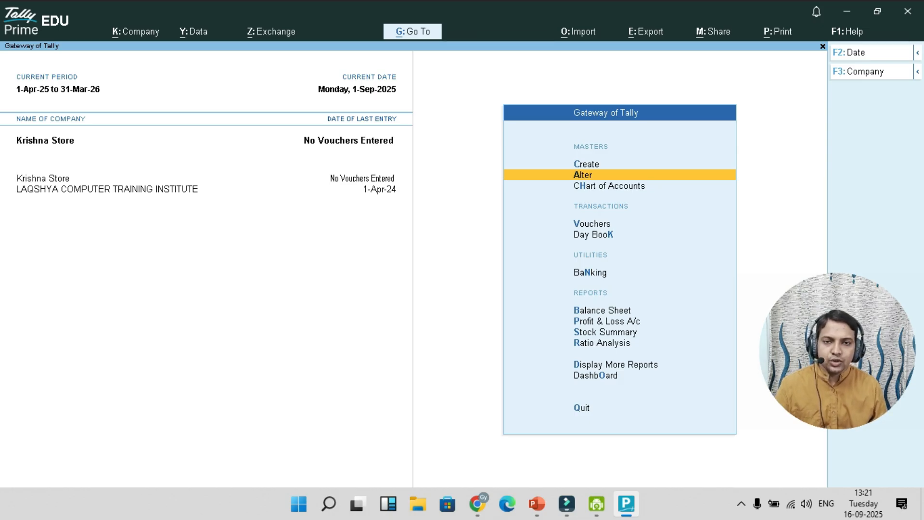
Examine Krishna Store's Balance Sheet and return to the Gateway of Tally.
key("Down")
key("Down")
key("Down")
key("Down")
key("Down")
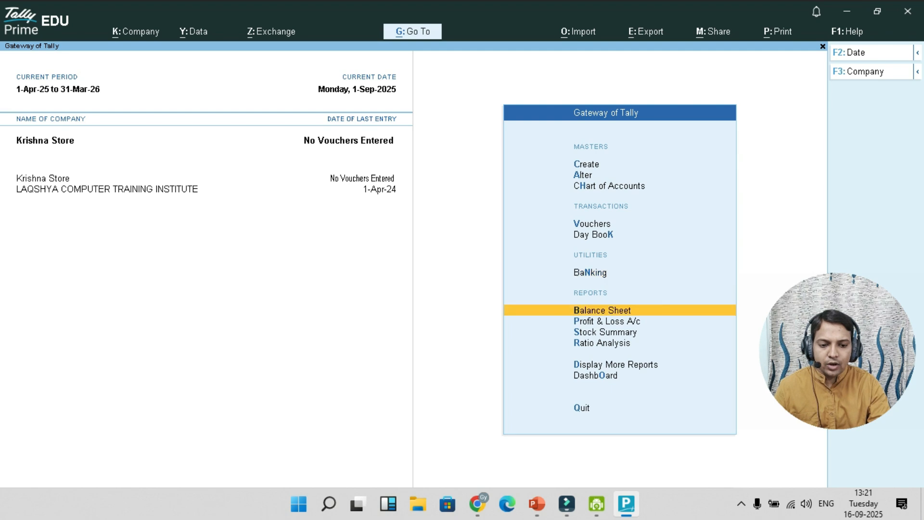
key("Return")
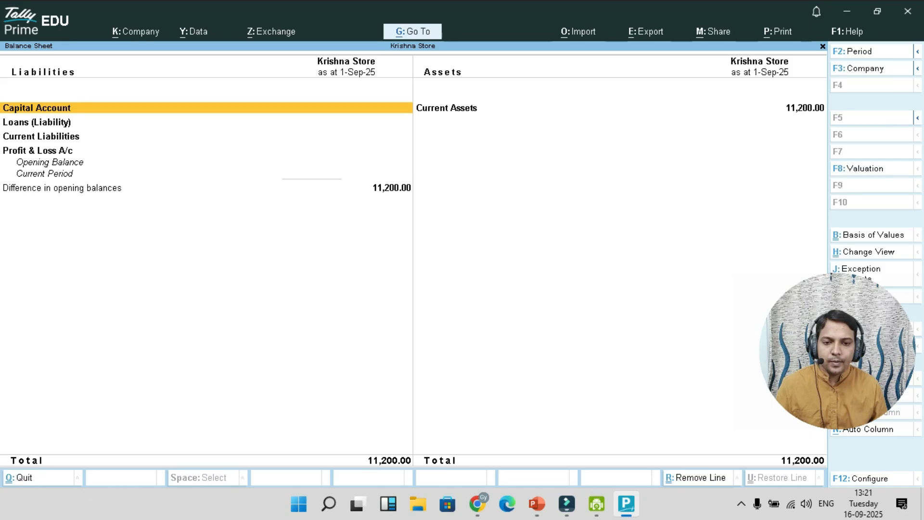
key("Escape")
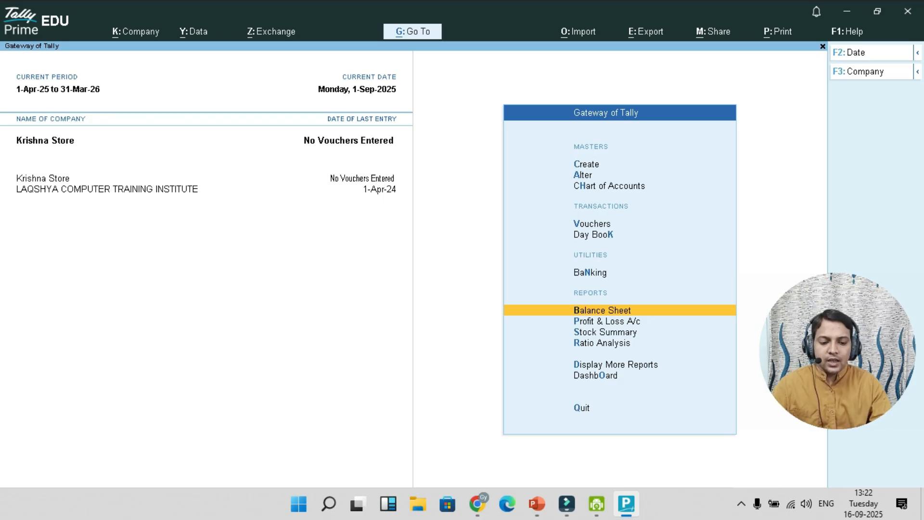
Start a Receipt voucher dated 1-Sep-25 with Cash as the receiving account.
key("Up")
key("Up")
key("Up")
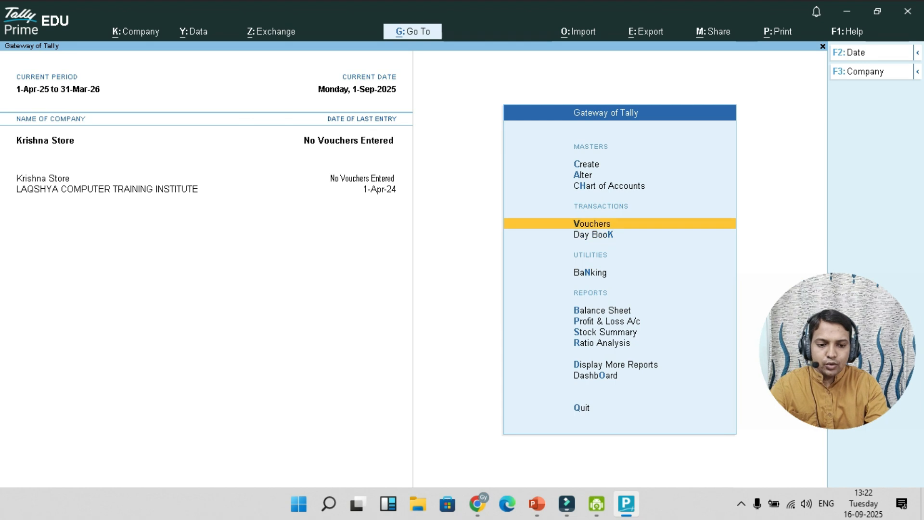
key("Return")
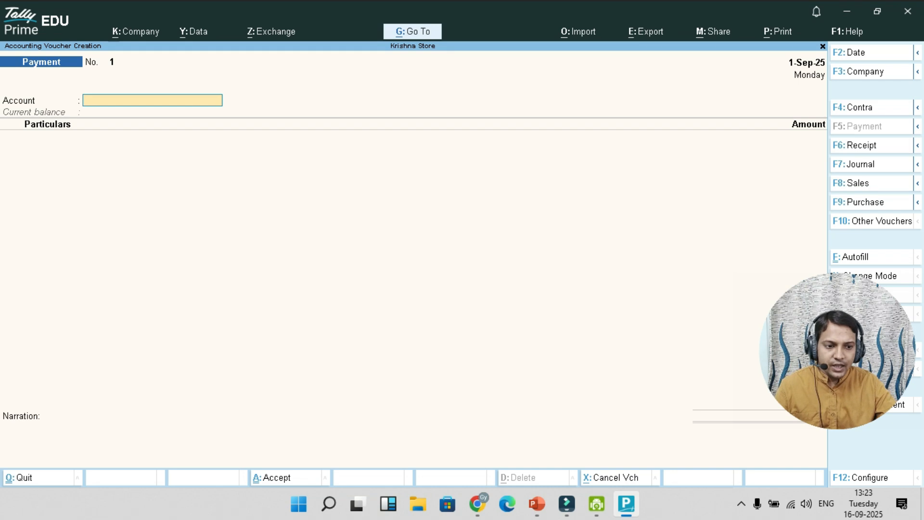
key("F6")
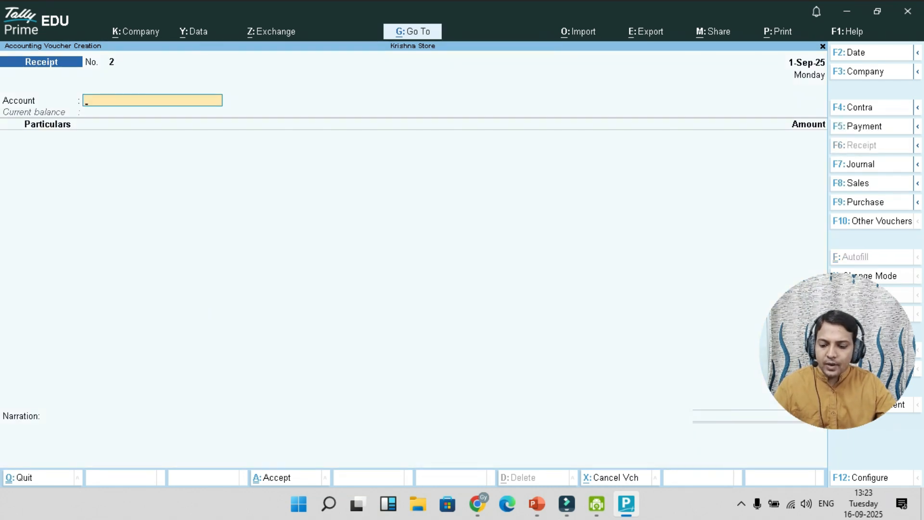
type("Cas")
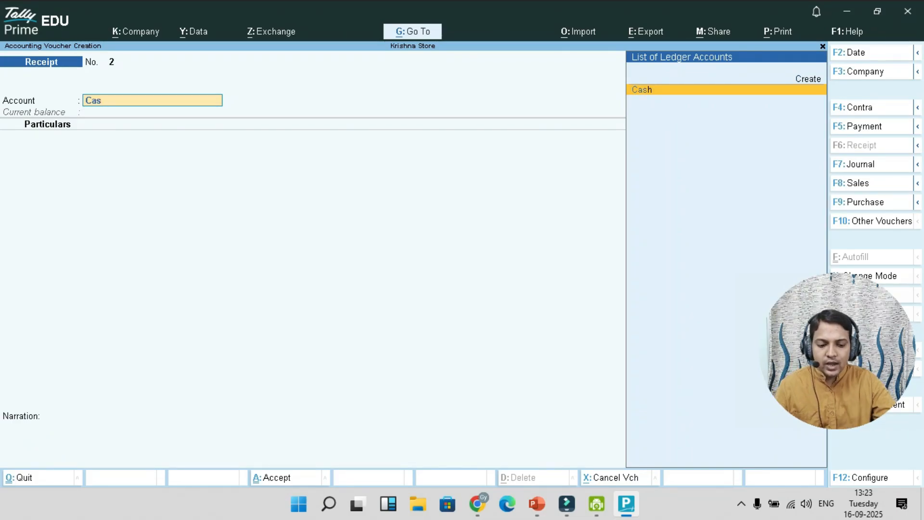
key("Return")
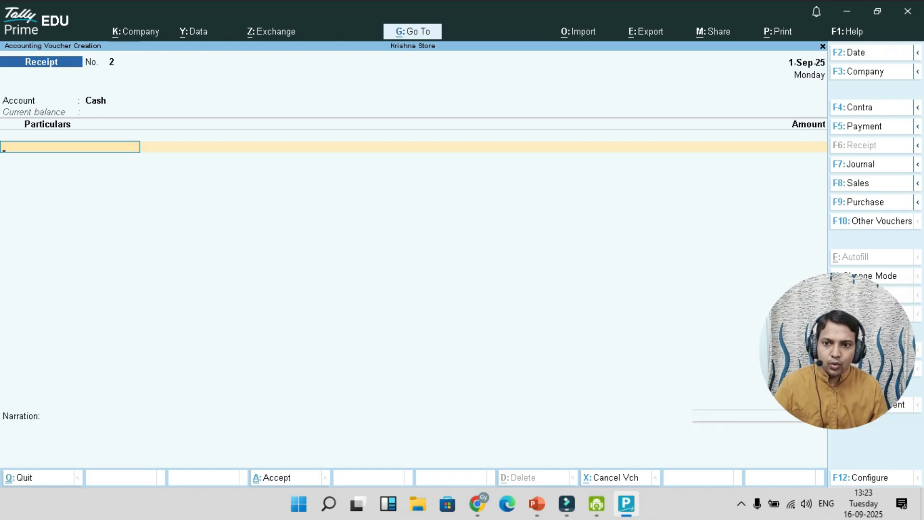
Credit the owner's capital ledger with 50000, leave the narration blank, and save the receipt voucher.
type("Am")
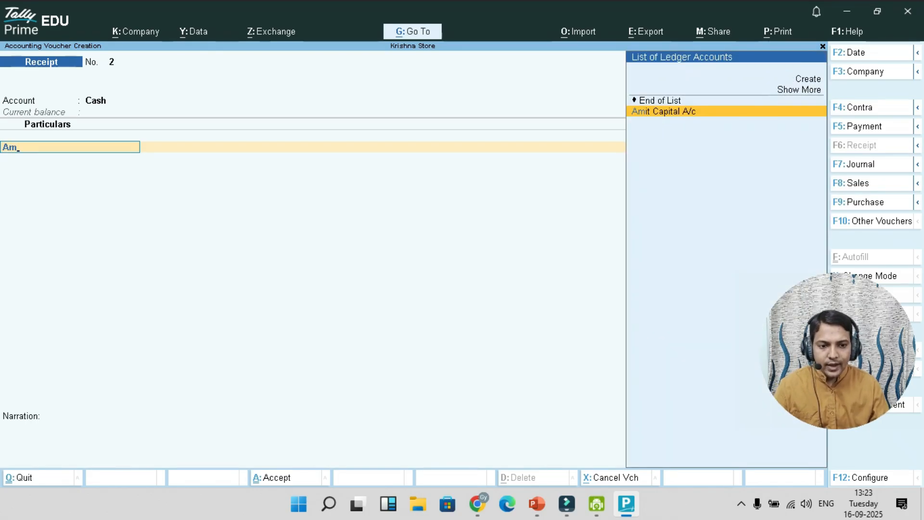
key("Return")
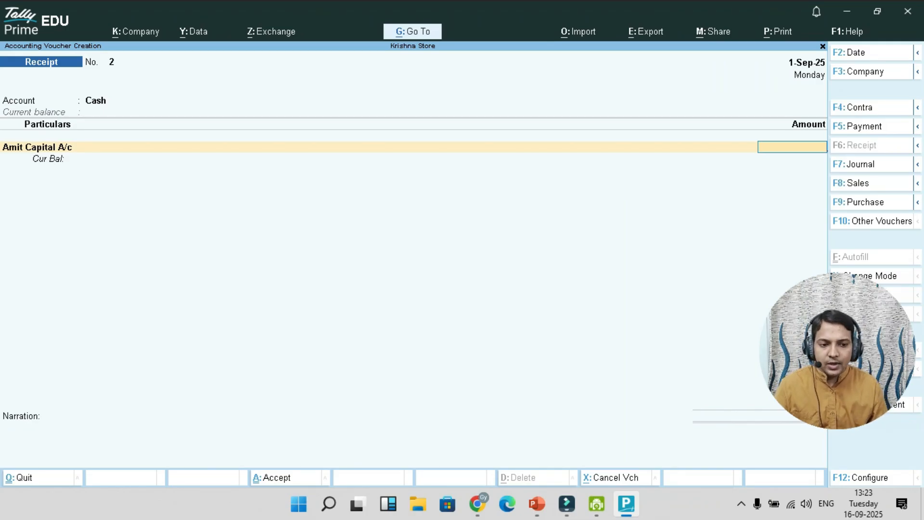
type("50000")
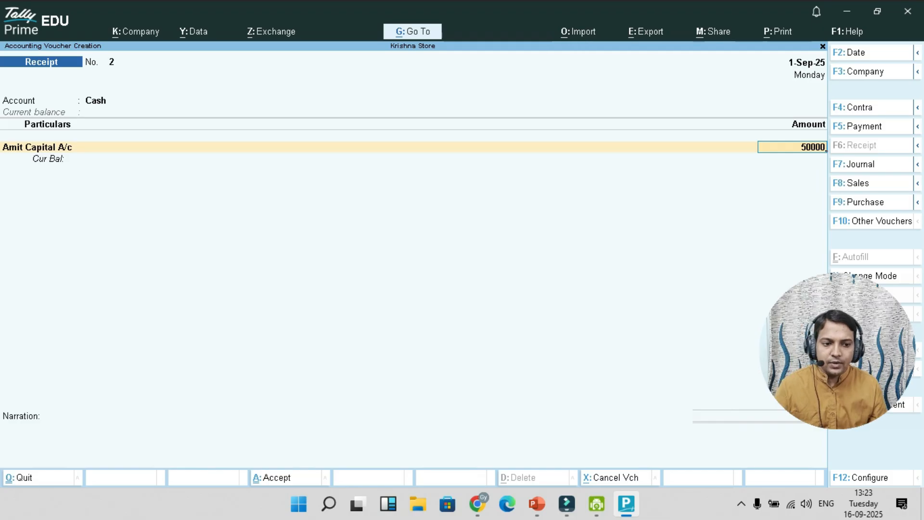
key("Return")
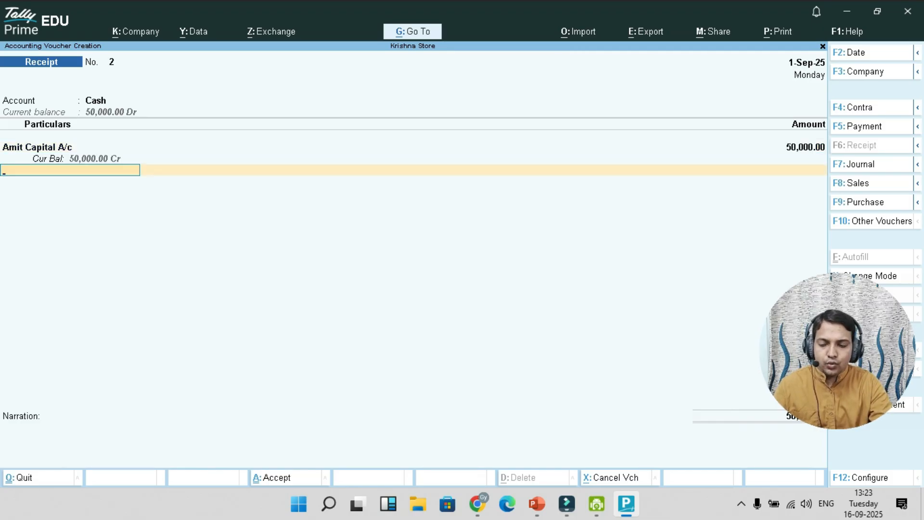
key("Return")
key("Return")
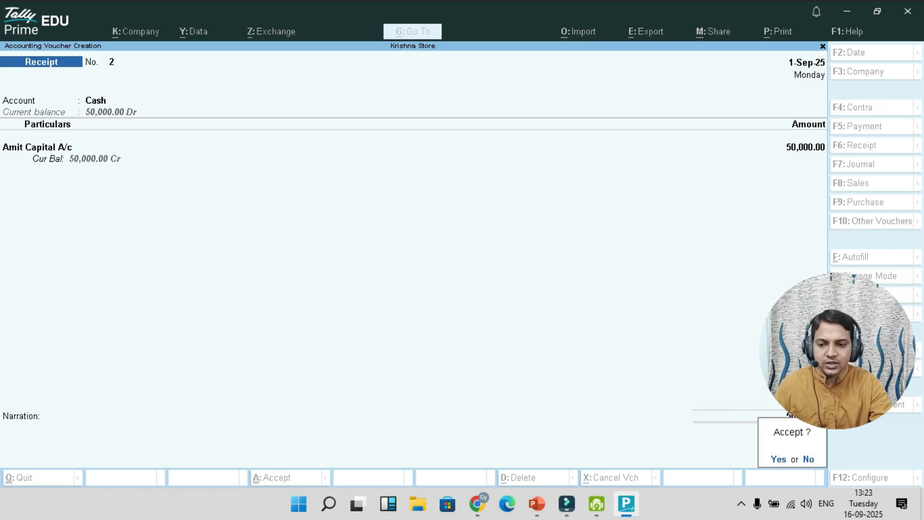
key("Return")
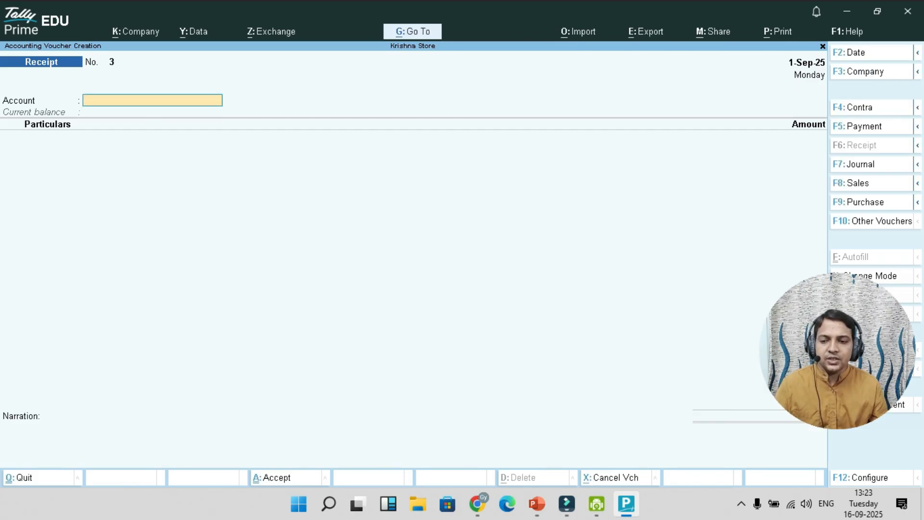
Leave receipt voucher entry and open Krishna Store's Balance Sheet.
key("Escape")
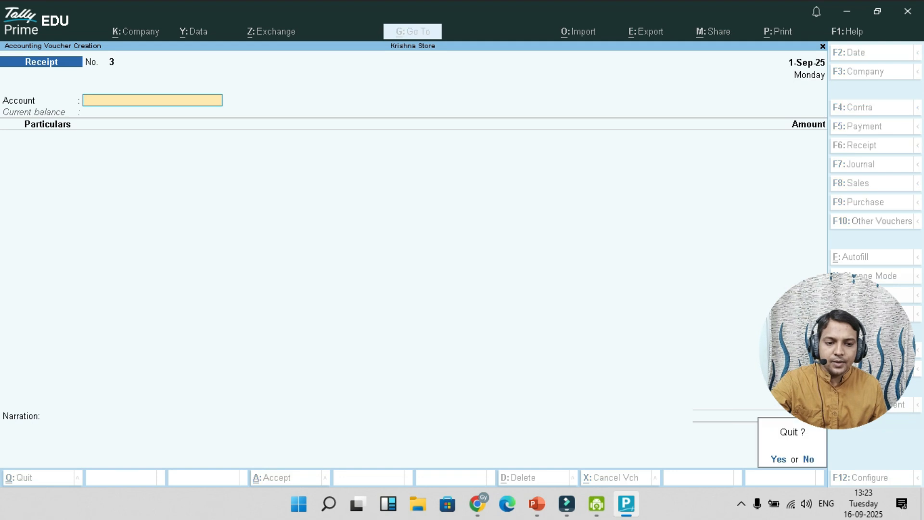
key("Return")
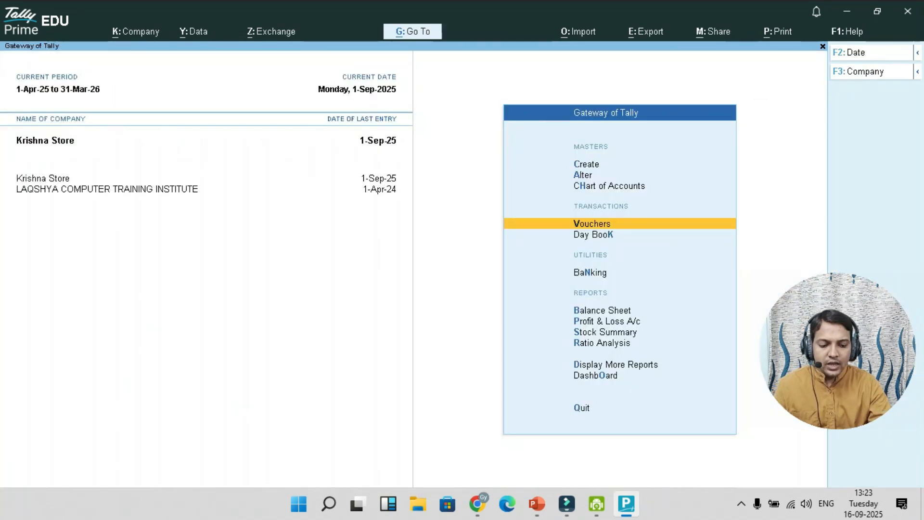
key("Down")
key("Down")
key("Down")
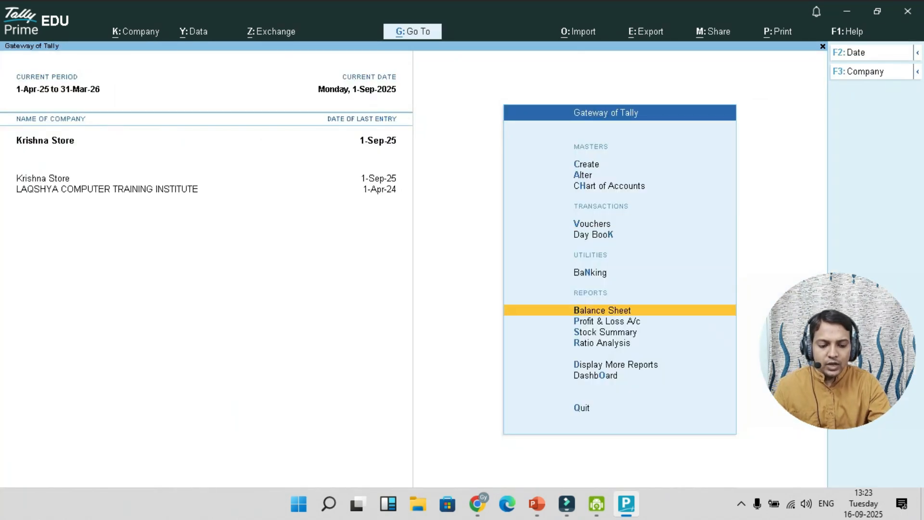
key("Return")
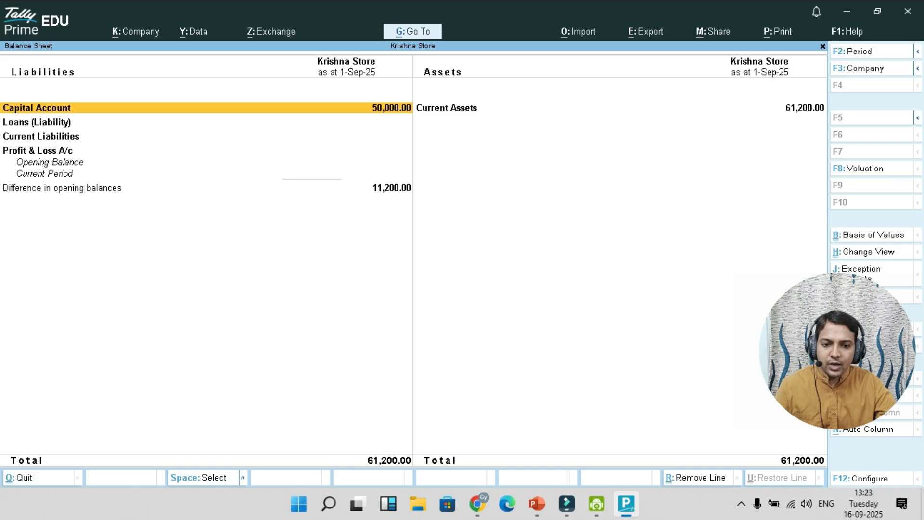
Examine Current Assets down through Cash-in-Hand and the Cash ledger to the September vouchers, and return to the Gateway of Tally.
key("Right")
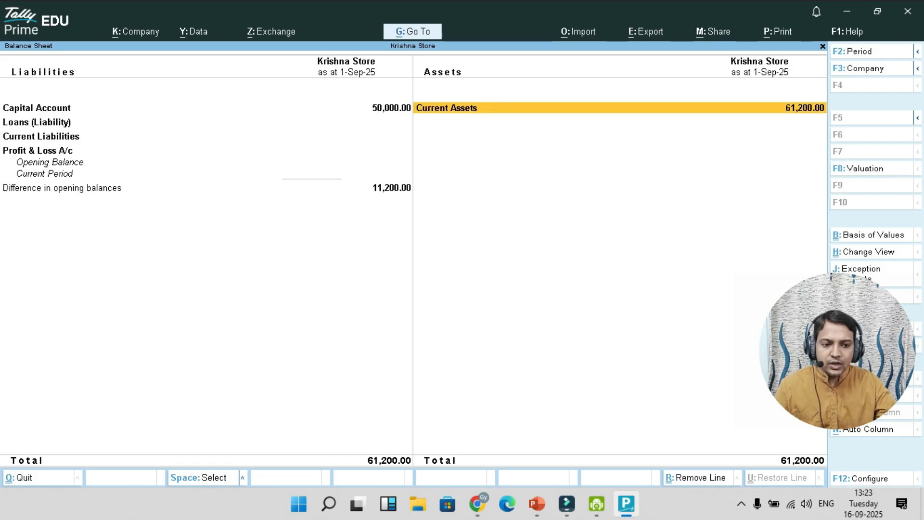
key("Return")
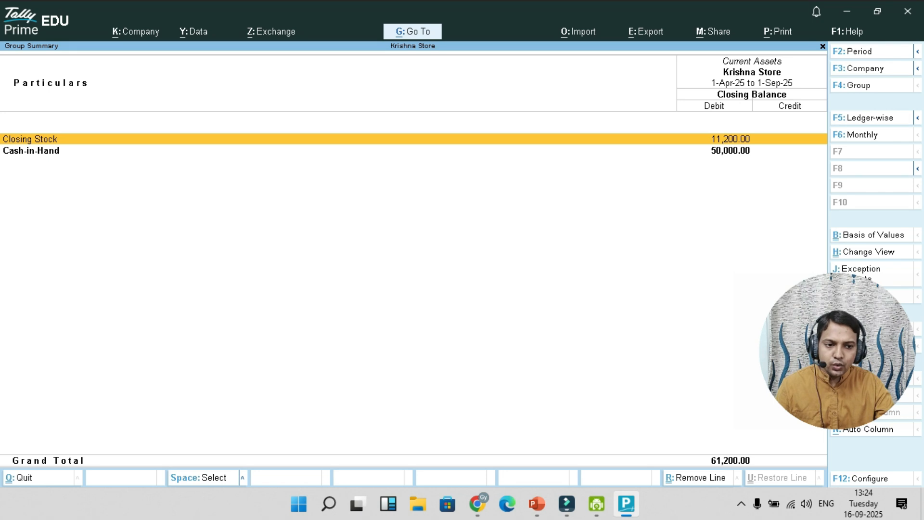
key("Down")
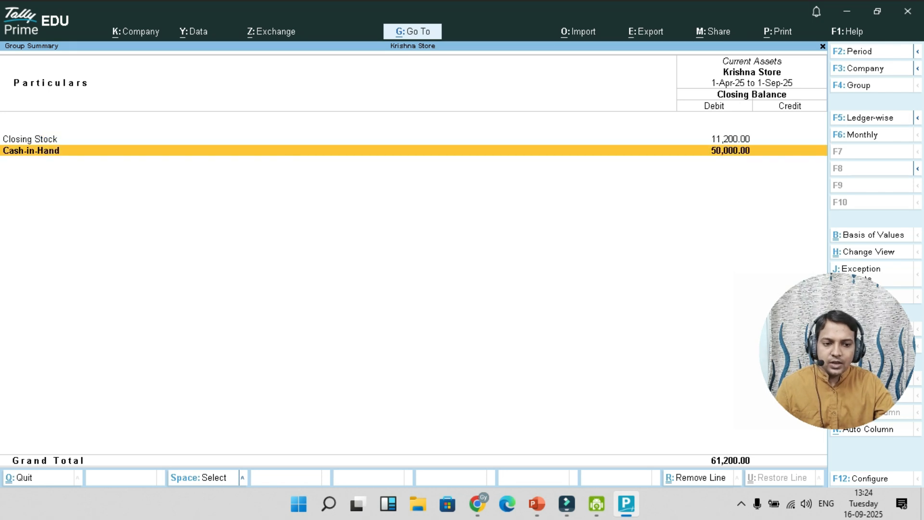
key("Return")
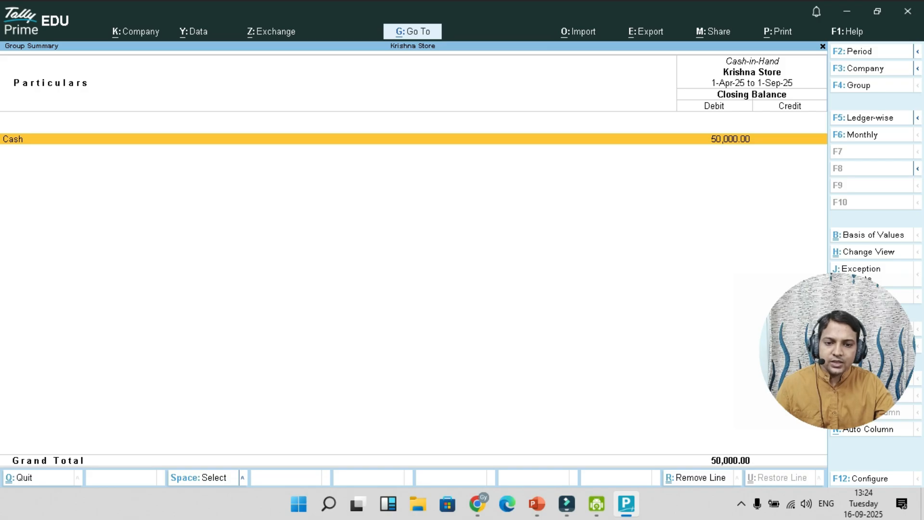
key("Return")
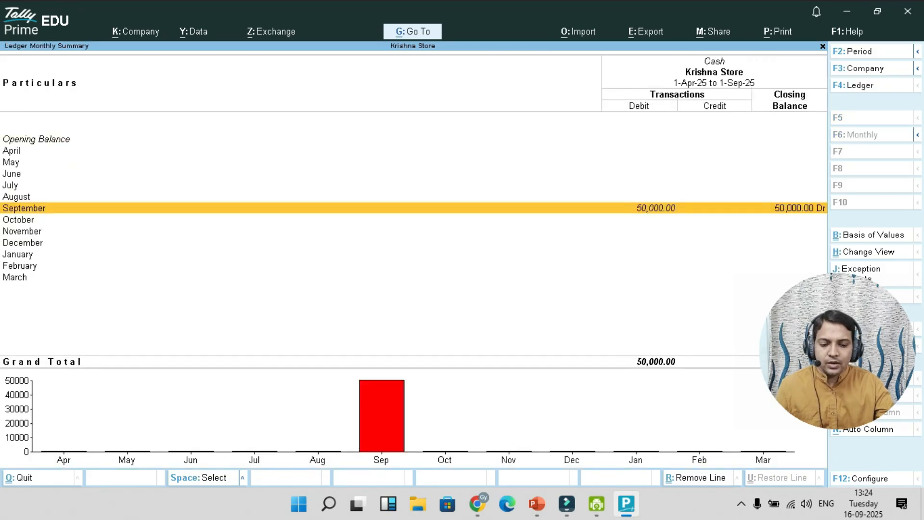
key("Return")
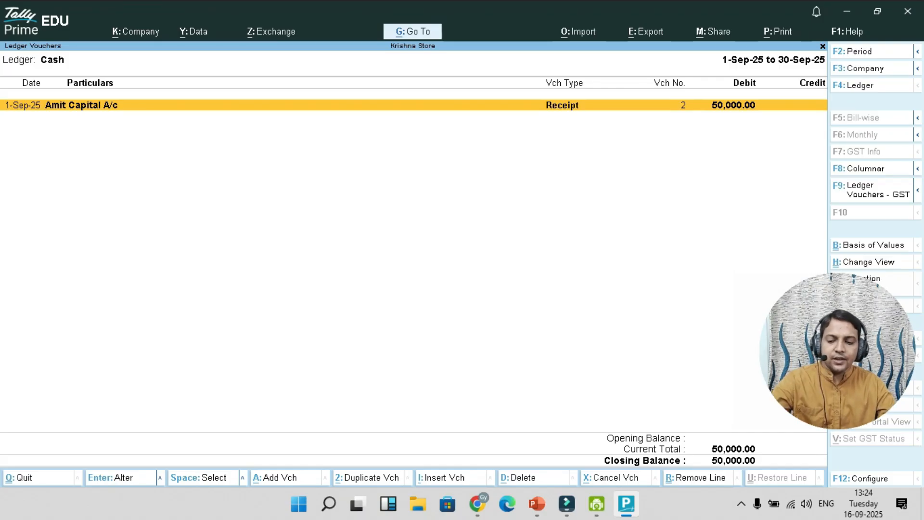
key("Escape")
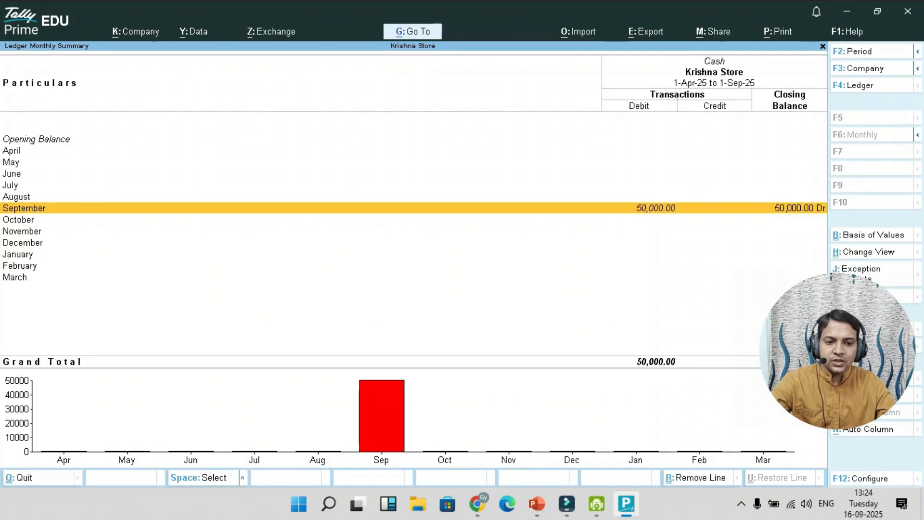
key("Escape")
key("Escape")
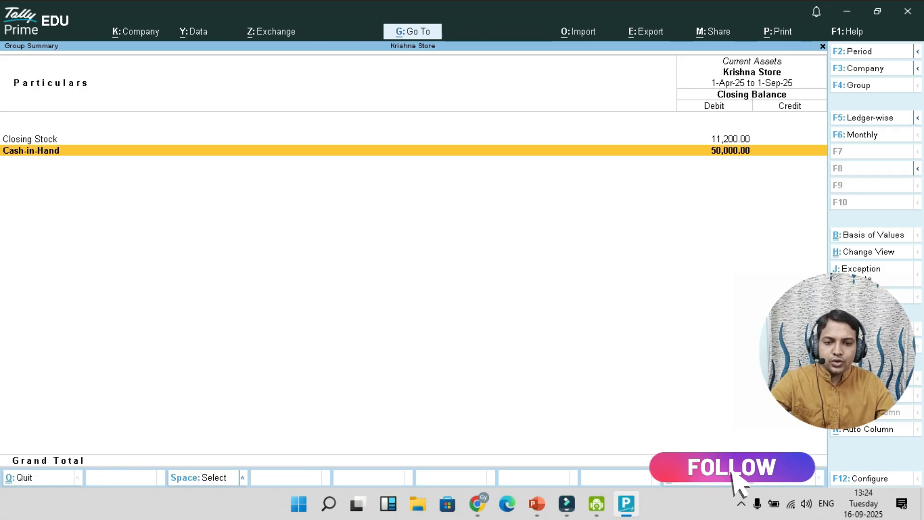
key("Escape")
key("Escape")
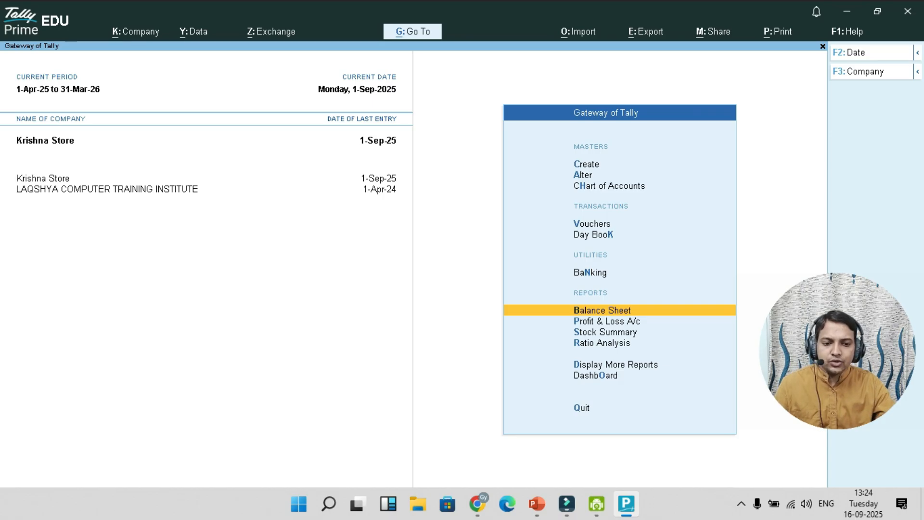
Start a Purchase voucher with supplier invoice number 234 and invoice date 1-Sep-25.
key("v")
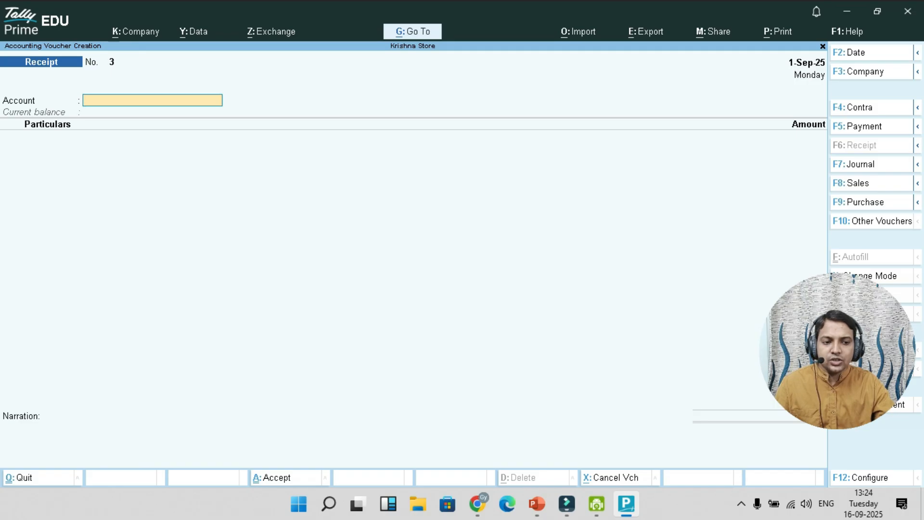
key("F9")
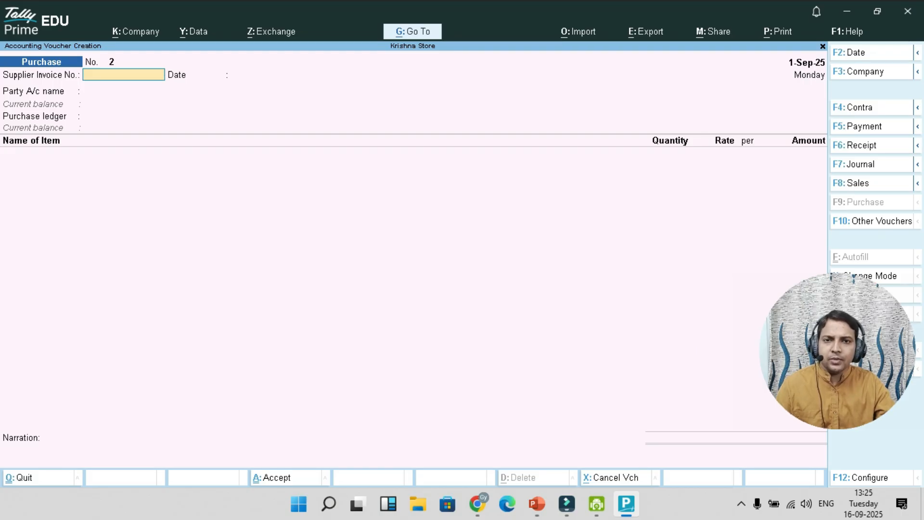
type("23")
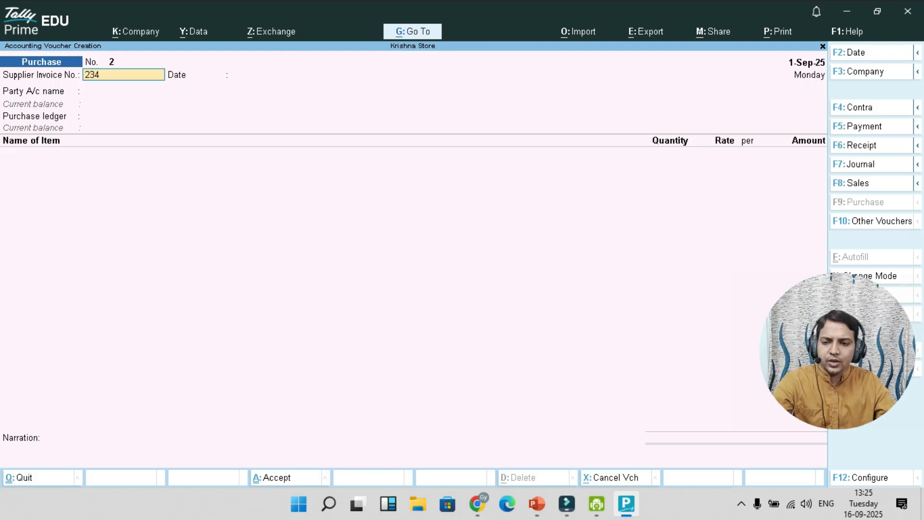
type("4")
key("Return")
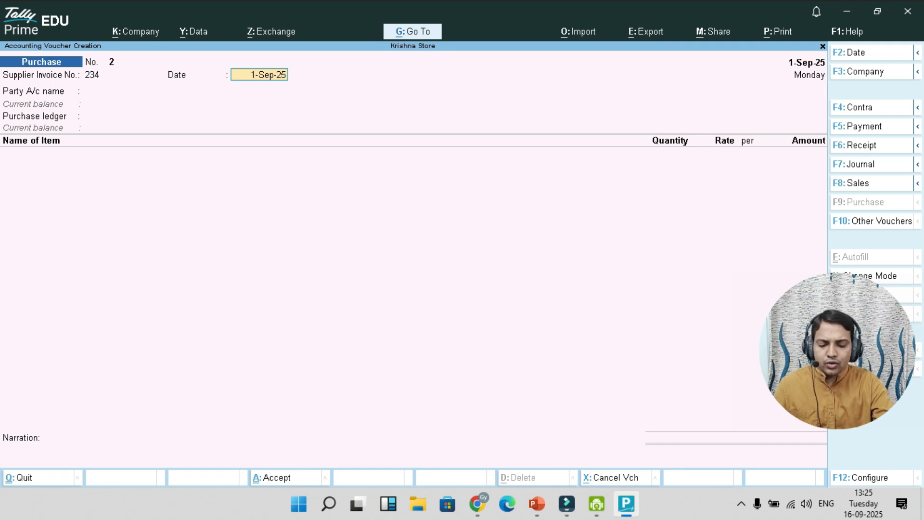
key("Return")
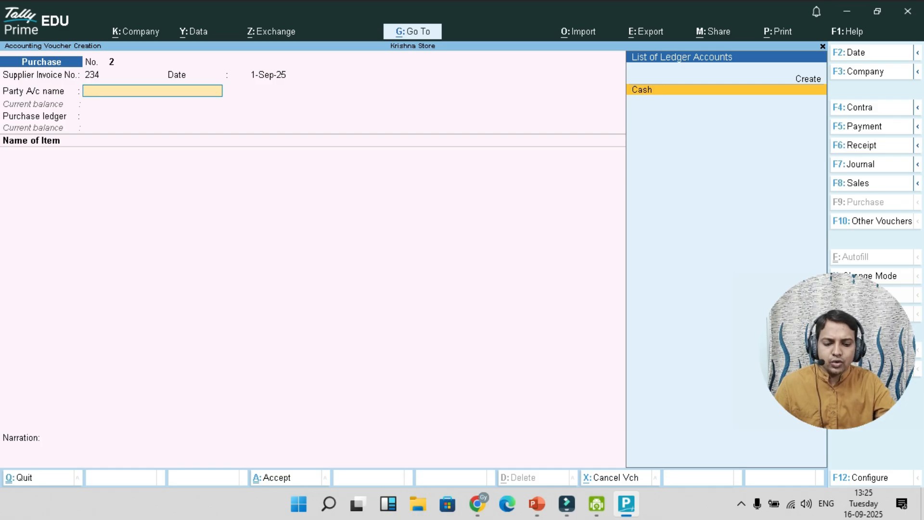
Set Cash as the party account, leaving the receipt details blank, and choose Purchase A/c as the purchase ledger.
key("Return")
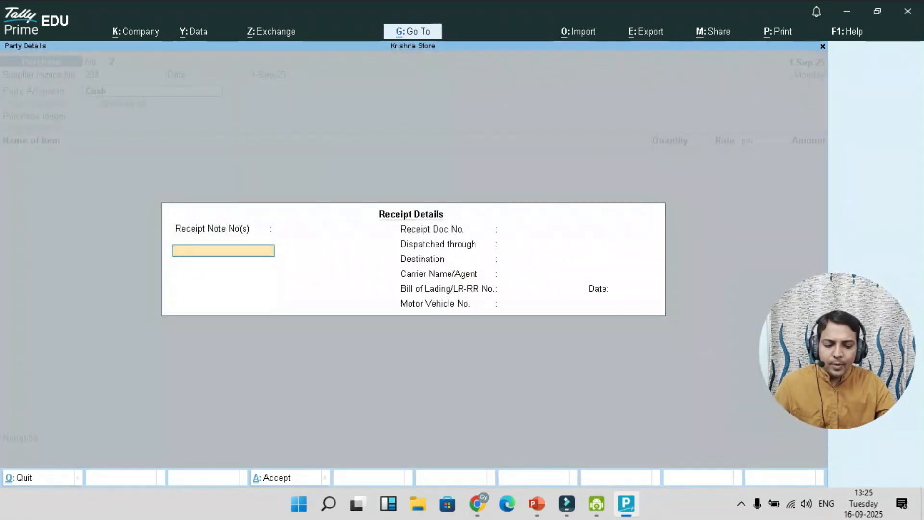
key("Return")
key("Return")
key("Return")
key("Return")
key("Return")
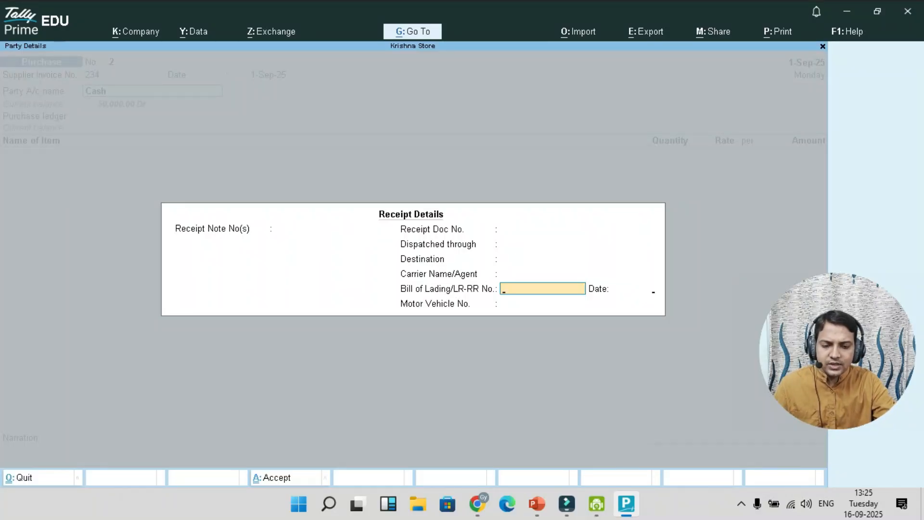
key("Return")
key("Return")
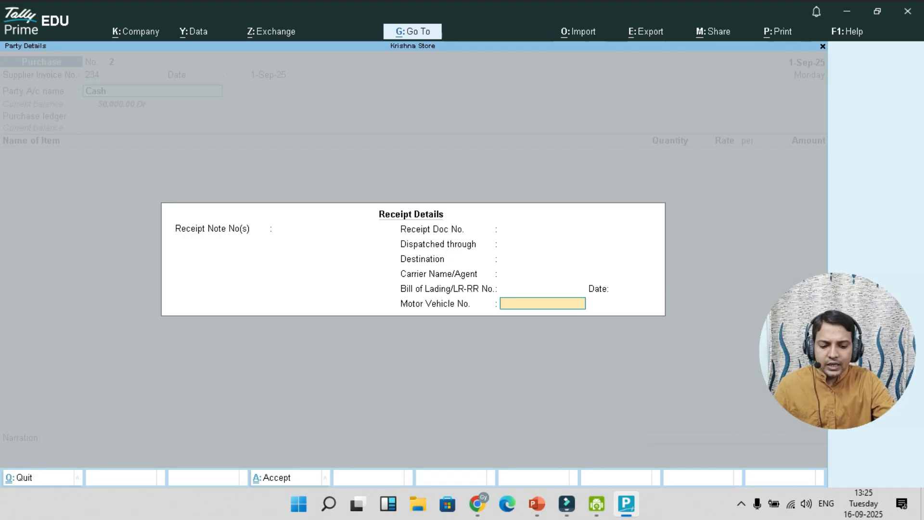
key("Return")
key("Return")
key("Return")
key("Return")
key("Return")
key("Return")
key("Return")
key("Return")
key("Return")
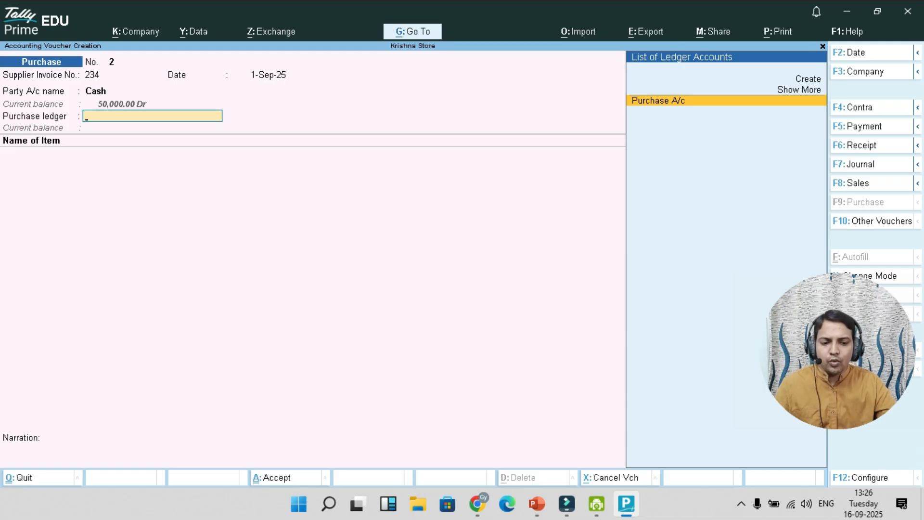
key("Return")
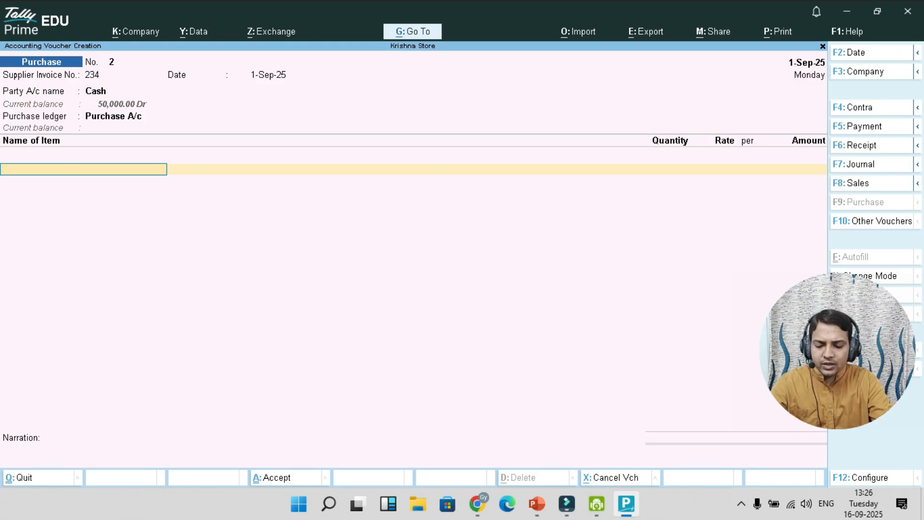
Start creating a stock item named Lux from the purchase voucher, with no alias, under the Soap group.
key("space")
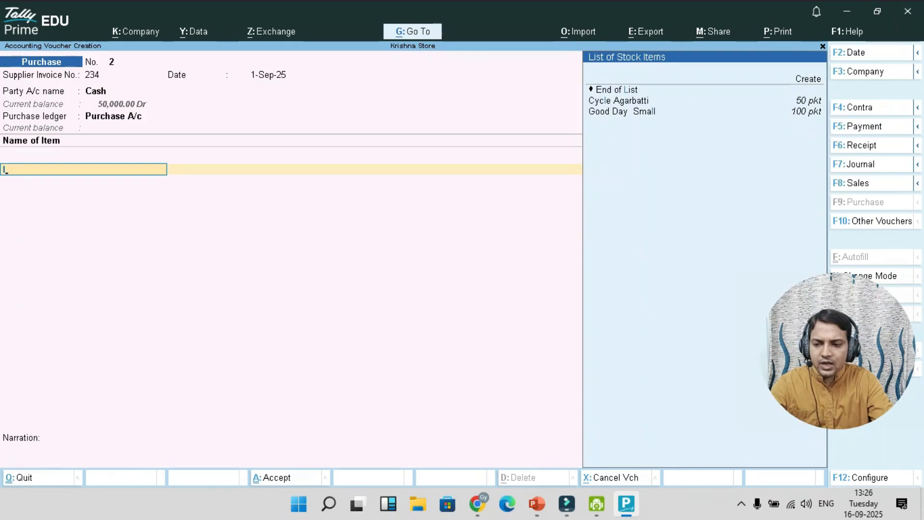
key("Return")
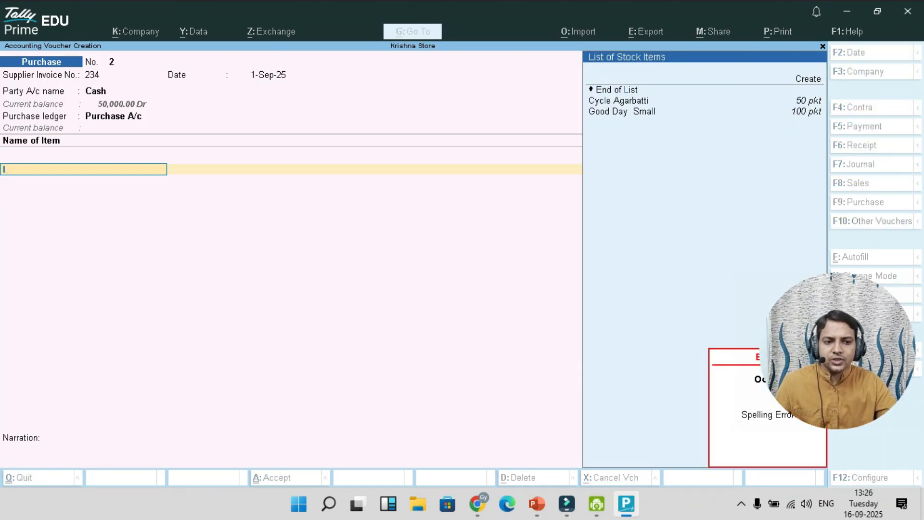
key("Escape")
key("Up")
key("Return")
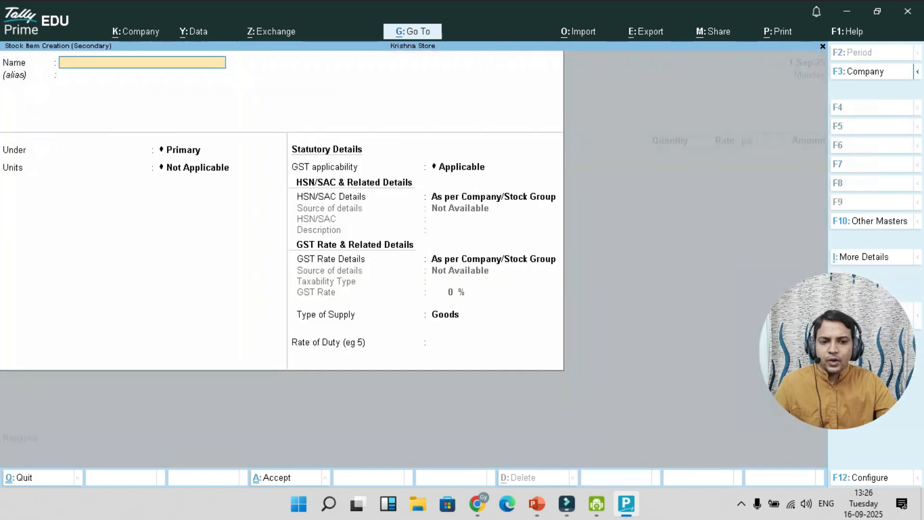
type("Lux")
key("Return")
key("Return")
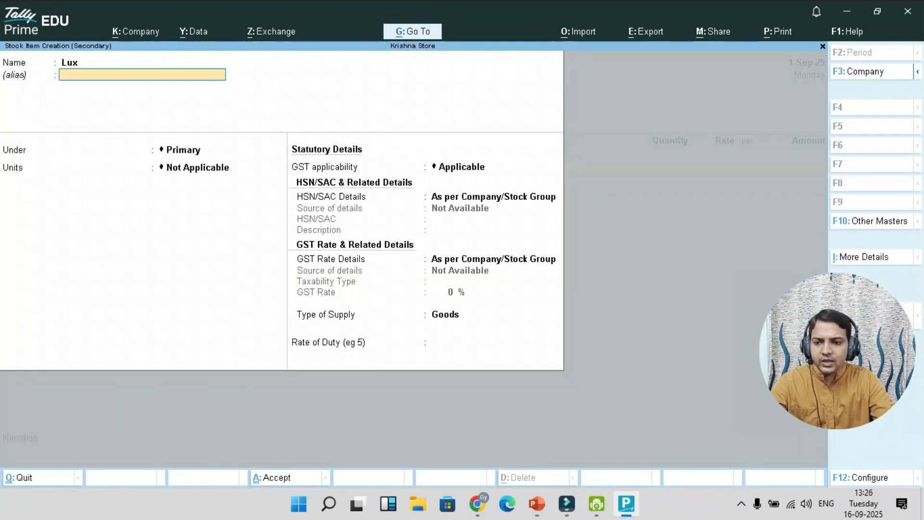
key("Down")
key("Down")
key("Down")
key("Down")
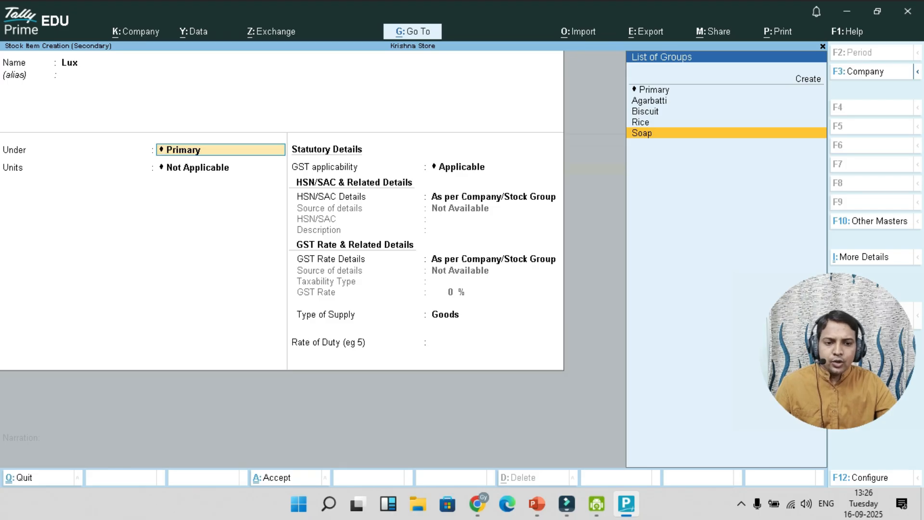
key("Return")
Set the Lux item's unit to PC, keep the default GST details and Goods supply type, and save the item.
key("Down")
key("Down")
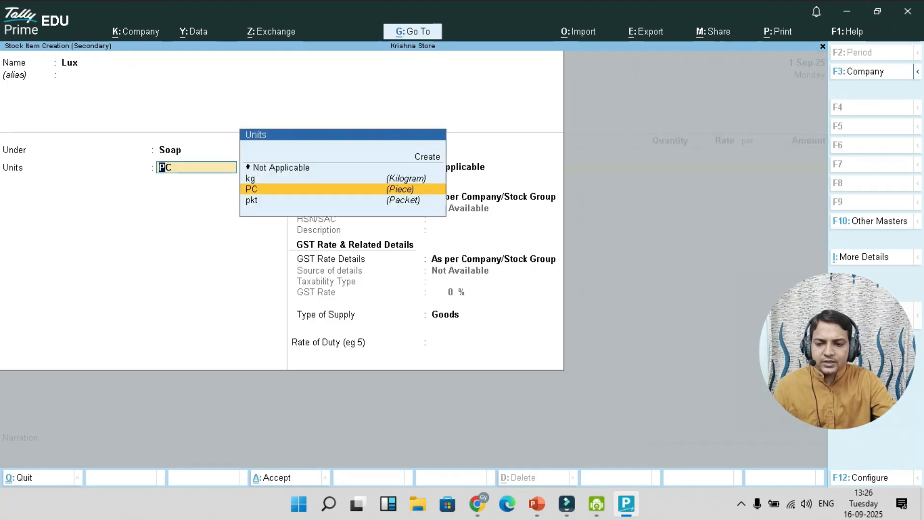
key("Return")
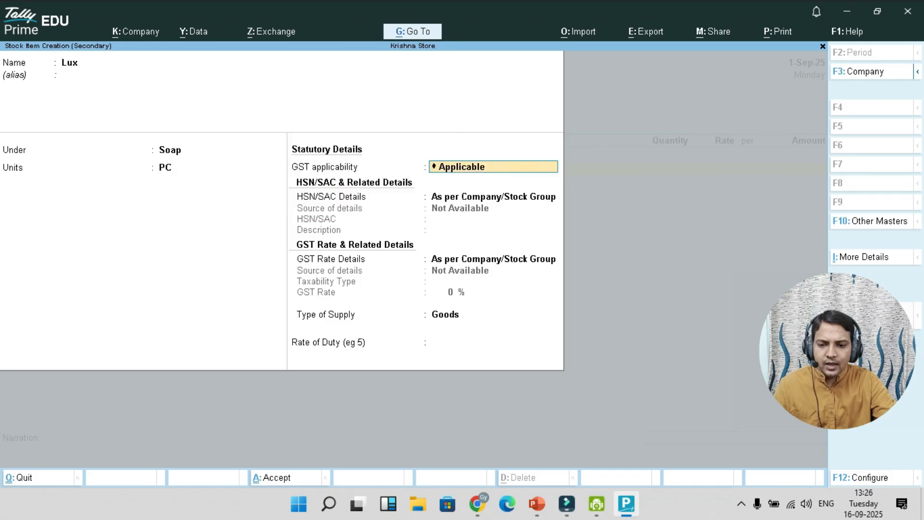
key("Return")
key("Return")
key("Return")
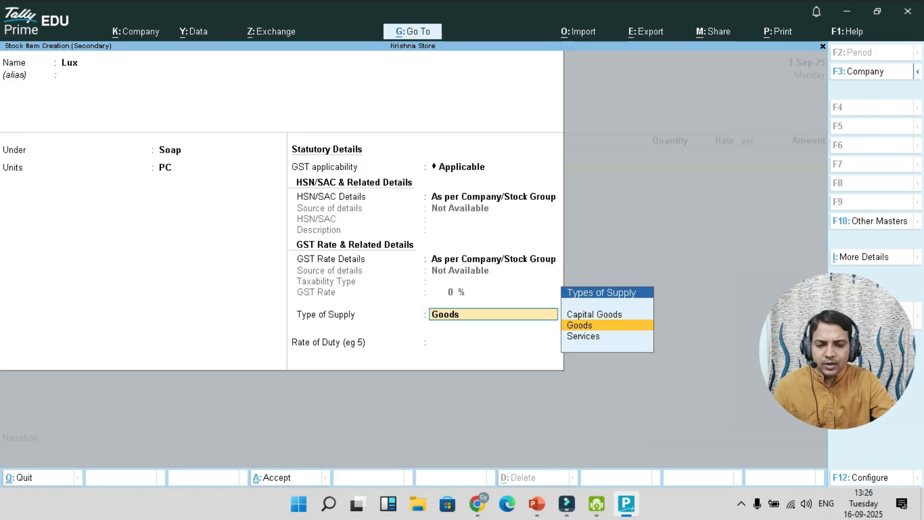
key("Return")
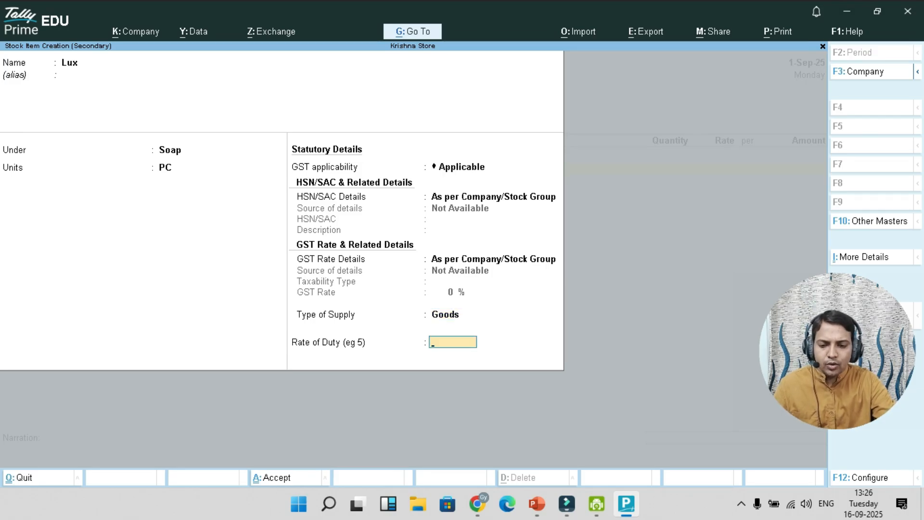
key("Return")
key("Return")
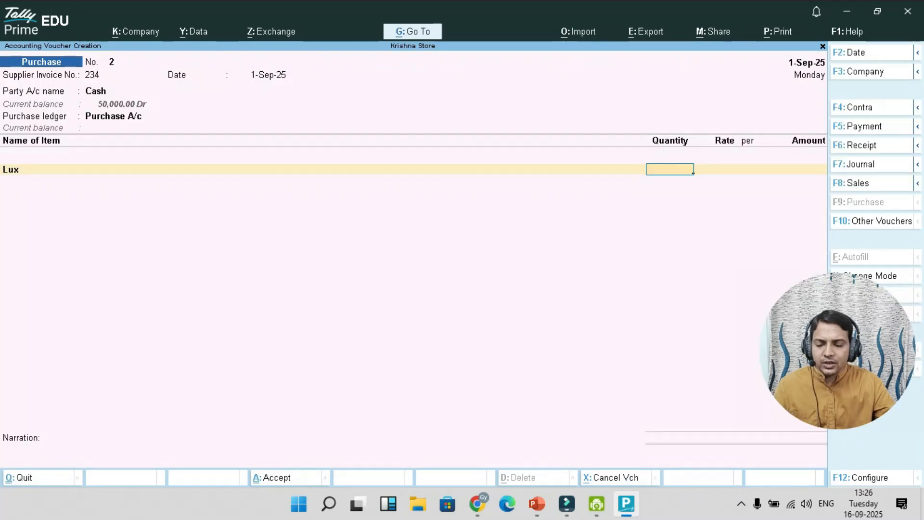
Enter a quantity of 50 PC and a rate of 32 for Lux in the purchase voucher.
type("50")
key("Return")
type("32")
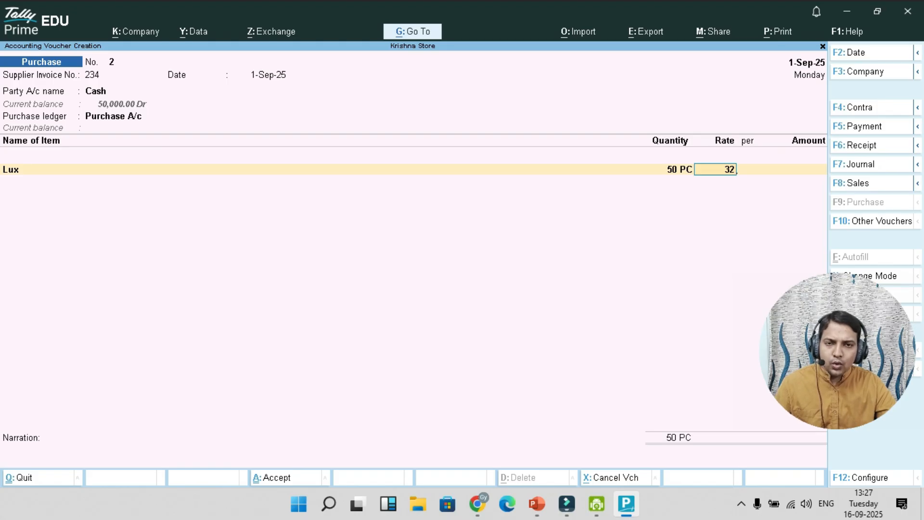
key("Return")
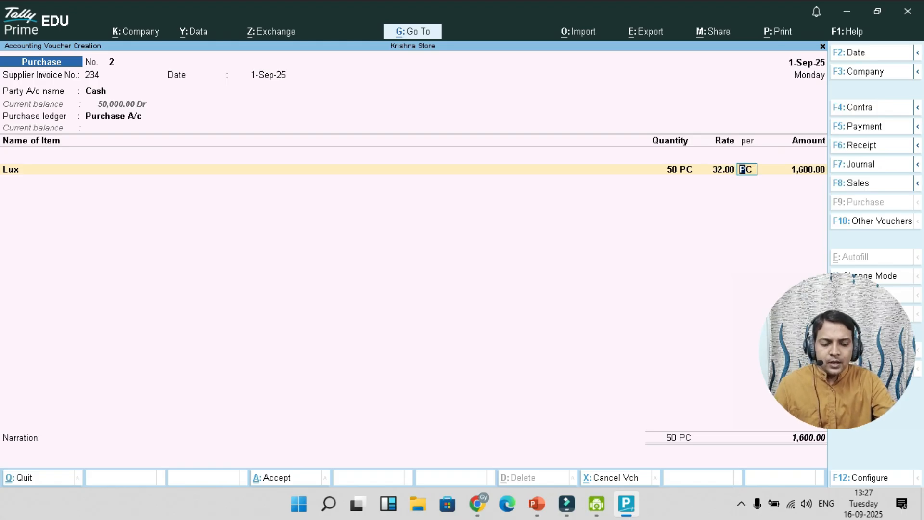
Keep PC as the rate unit for Lux and end the item list without adding another item.
key("Return")
key("Return")
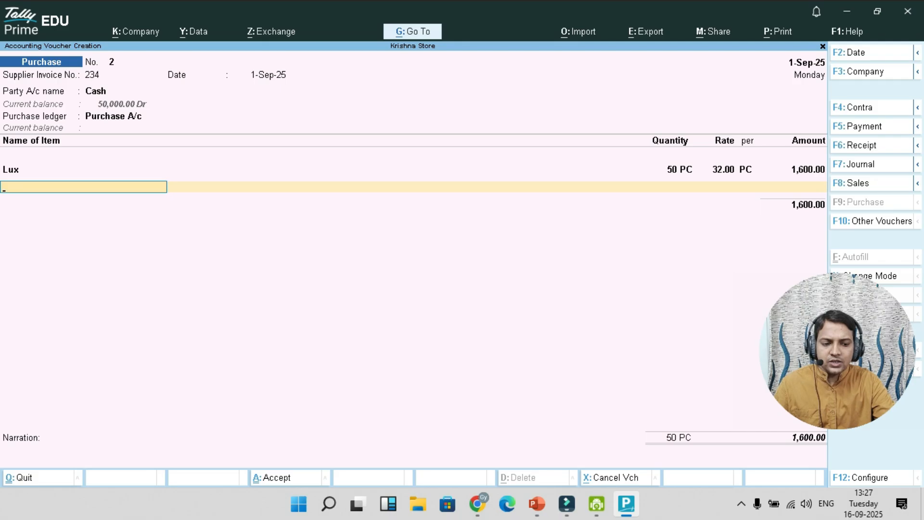
key("Return")
key("Return")
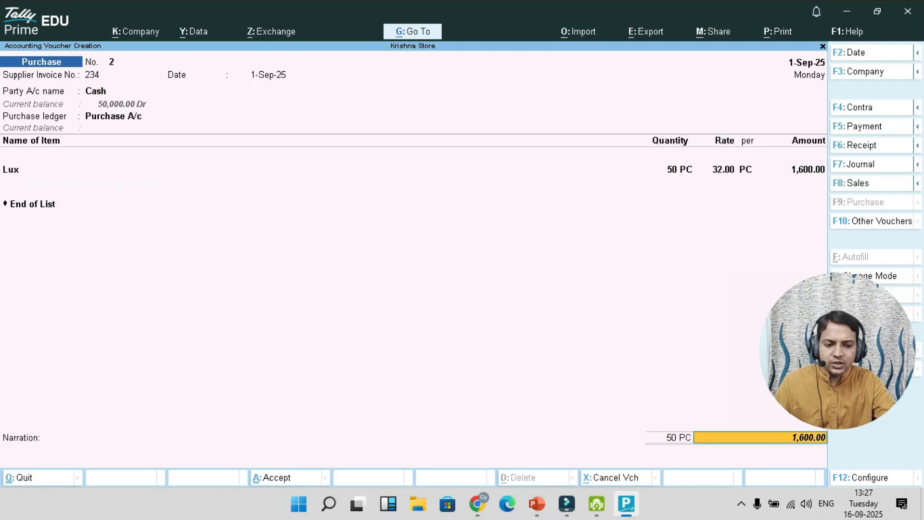
key("Return")
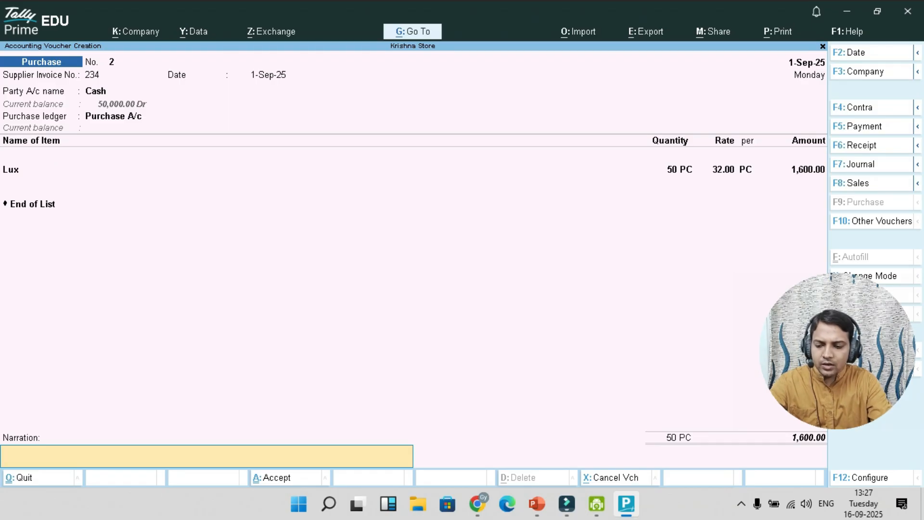
Enter the narration "purchase lux soap 50 pcs @ rs 32 from subham supplier" and save the purchase voucher.
type("purchase")
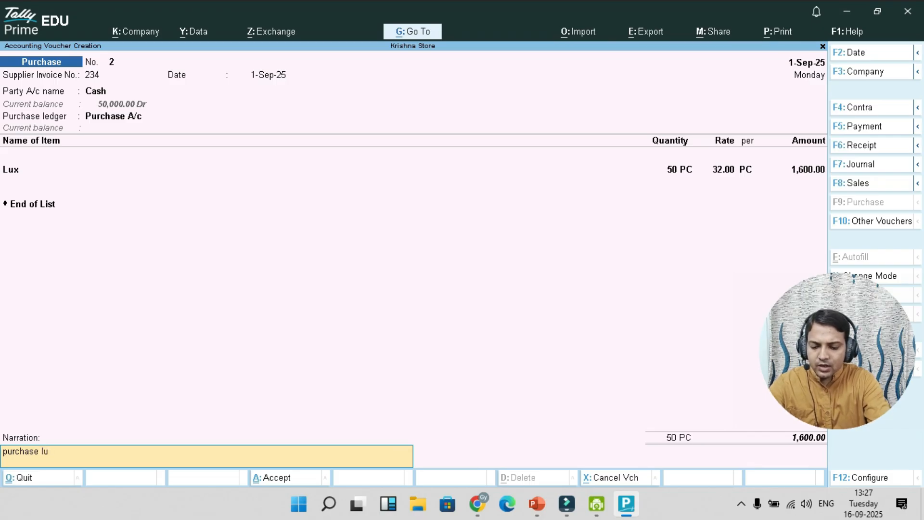
type(" lux soa")
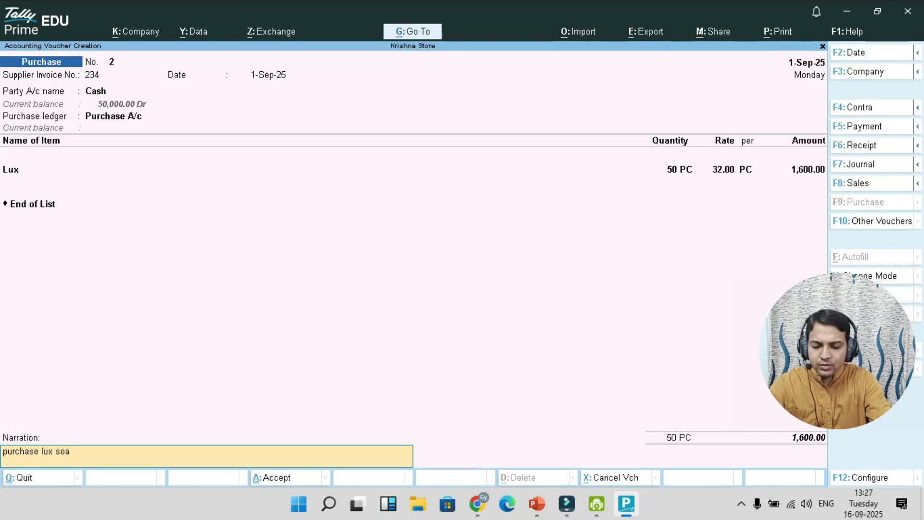
type("p 50")
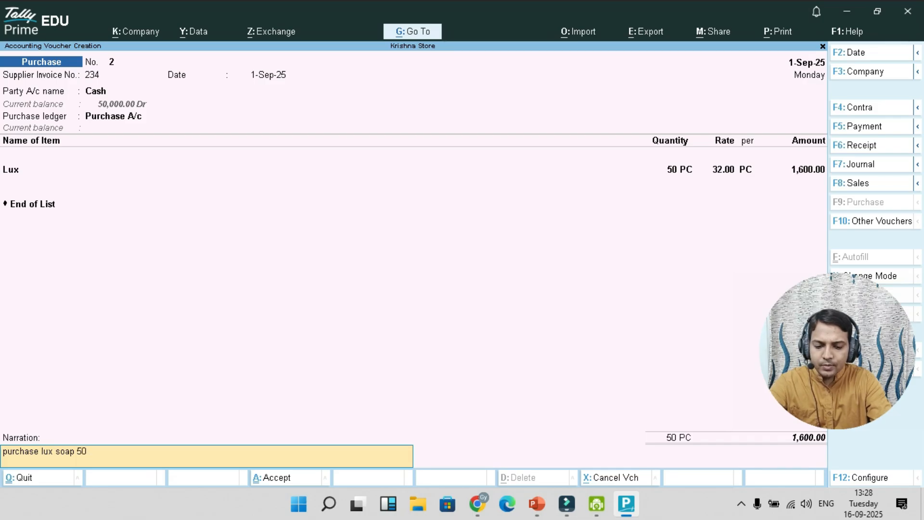
type(" oc")
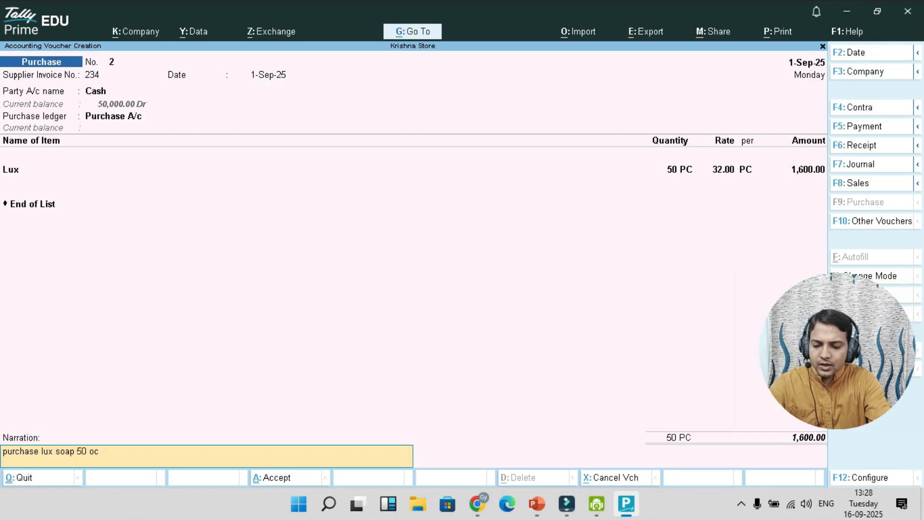
type(" @")
type("32")
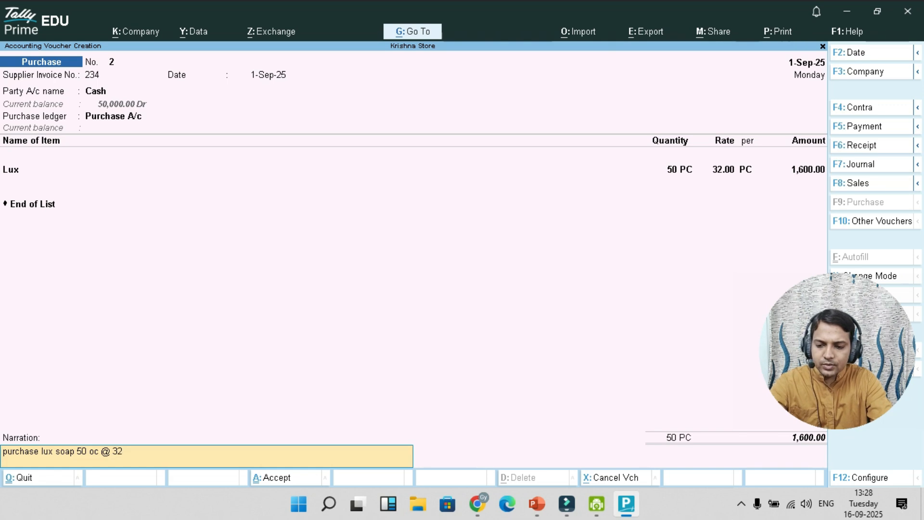
key("BackSpace")
key("BackSpace")
type("rs")
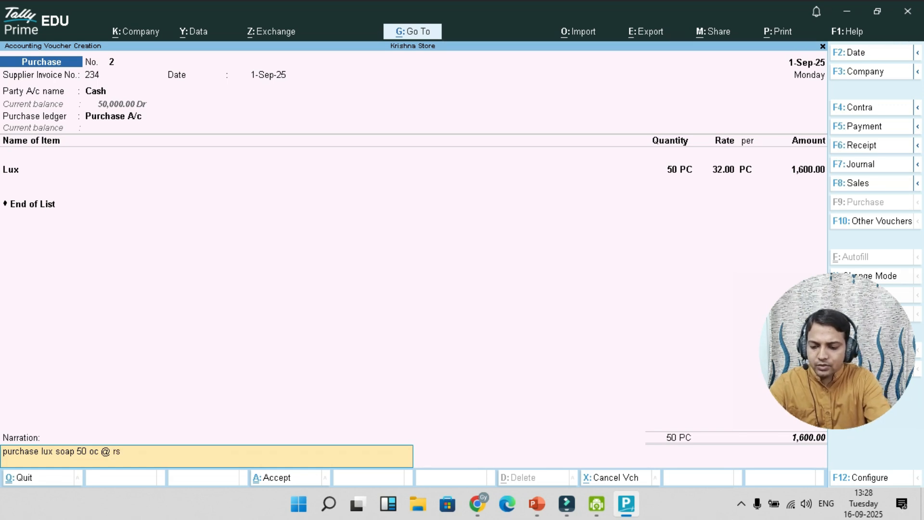
type(" 32  from")
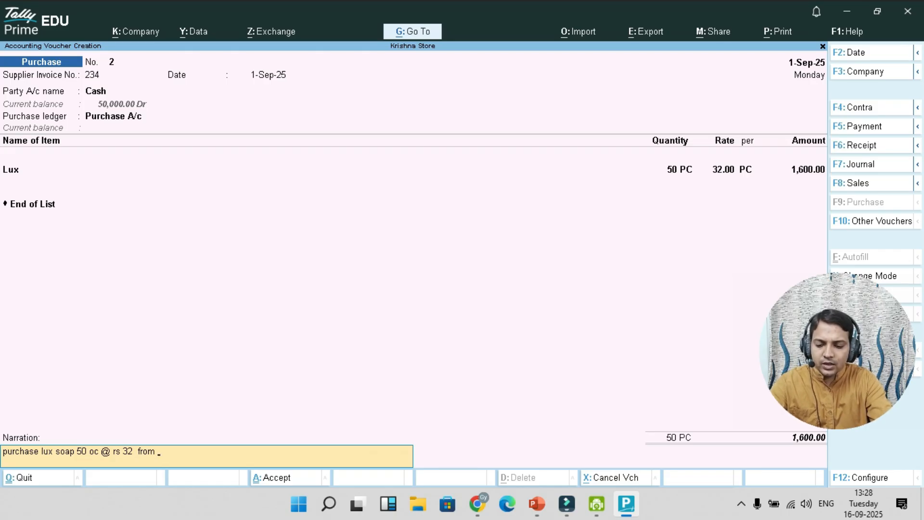
type(" sub")
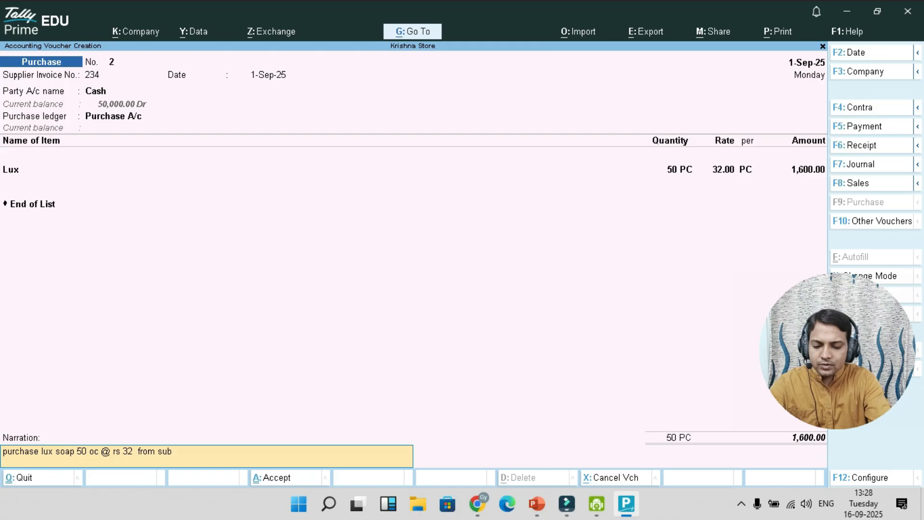
type("ham supplier")
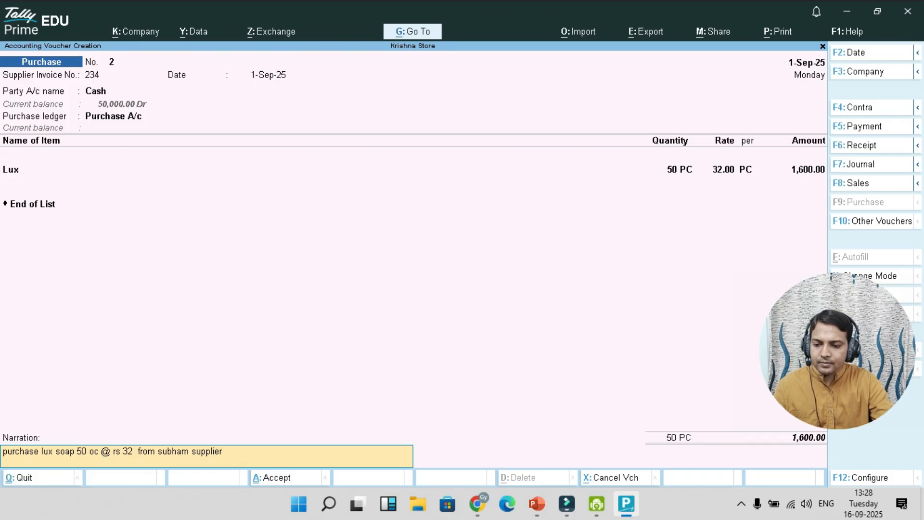
key("BackSpace")
type("pc")
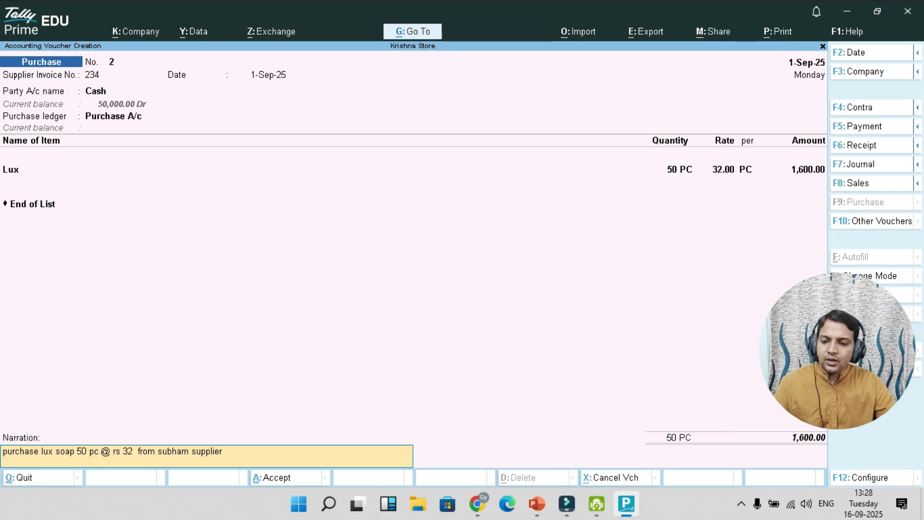
type("s")
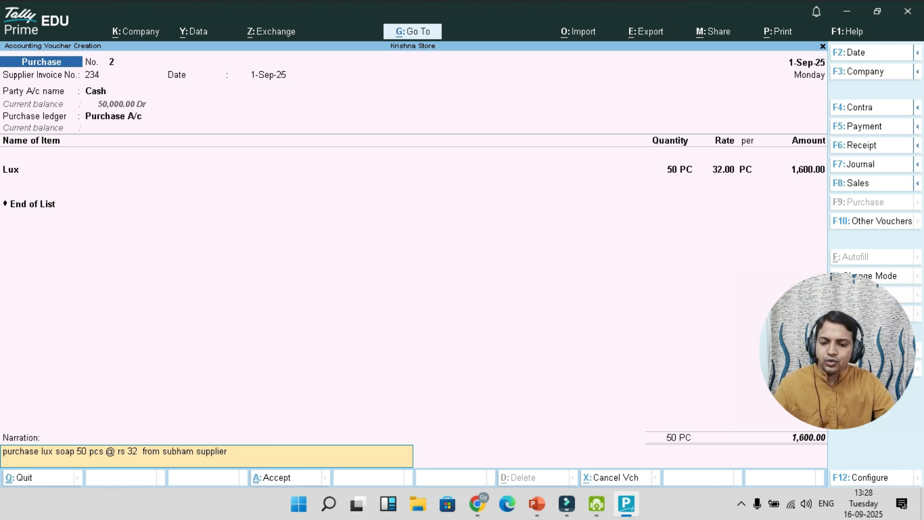
key("Return")
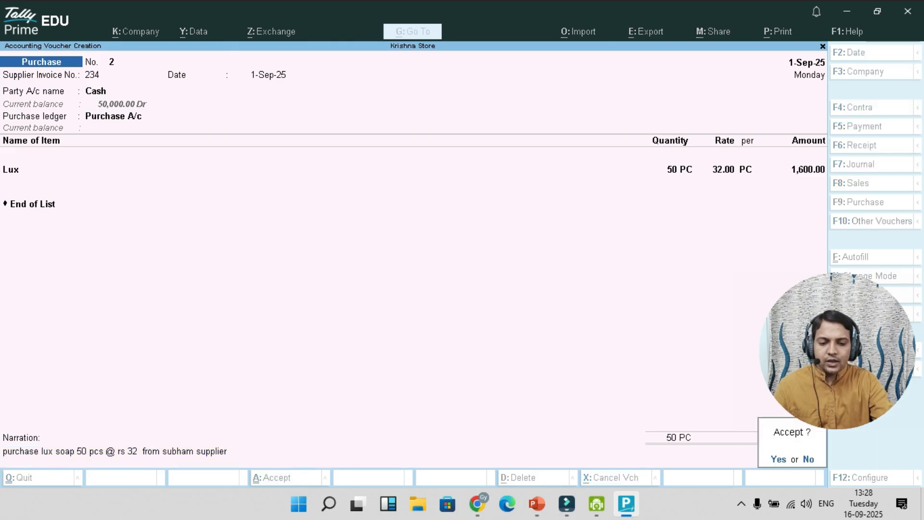
key("y")
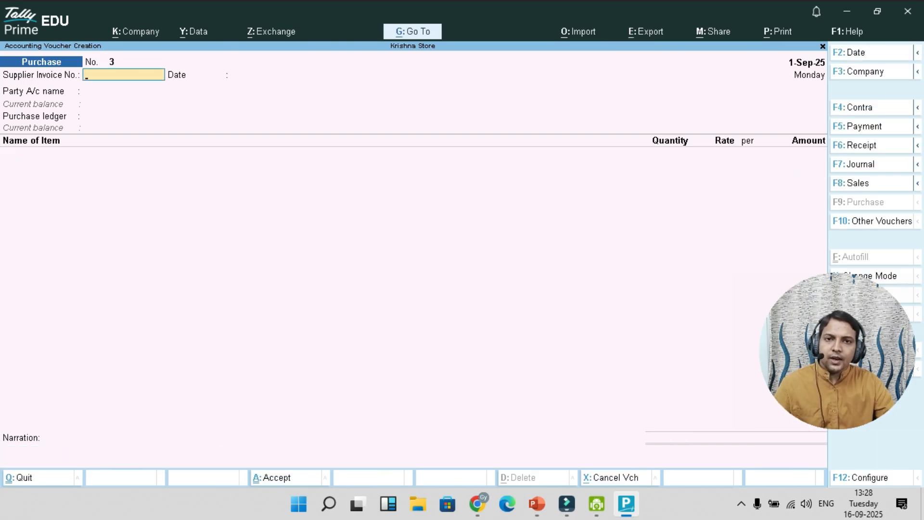
Leave voucher entry and open Krishna Store's Balance Sheet.
key("Escape")
key("y")
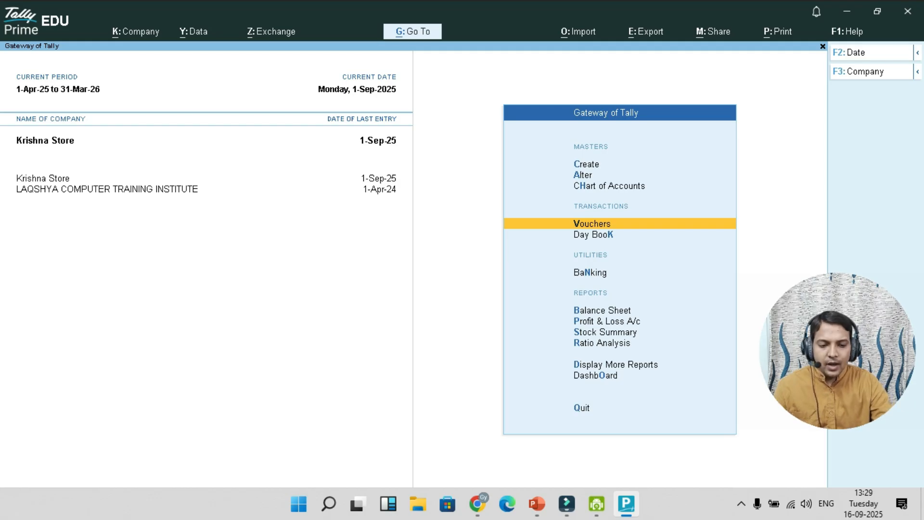
key("Down")
key("Down")
key("Down")
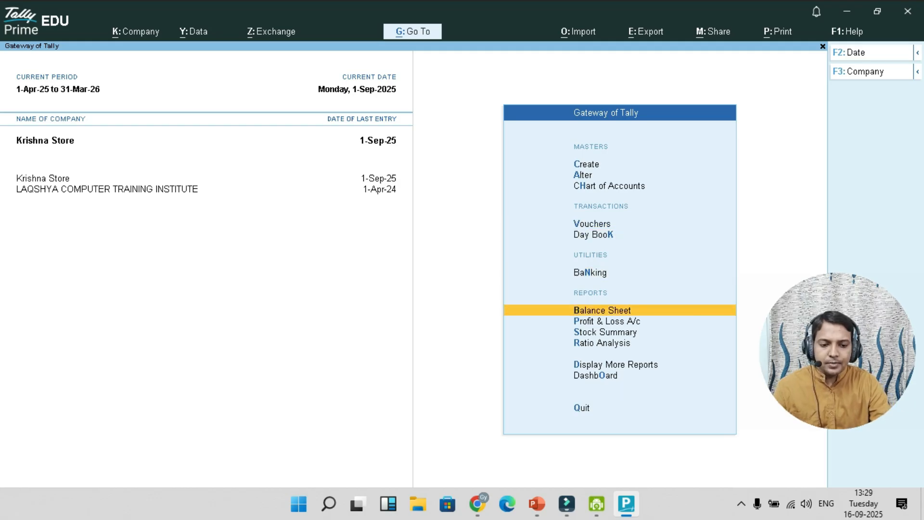
key("Return")
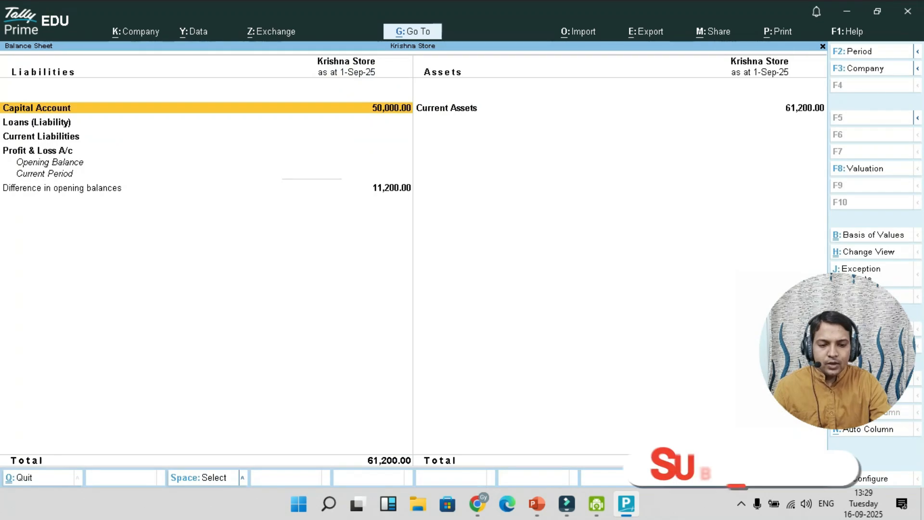
Drill down from Current Assets in the Balance Sheet to the stock groups behind Closing Stock.
key("Right")
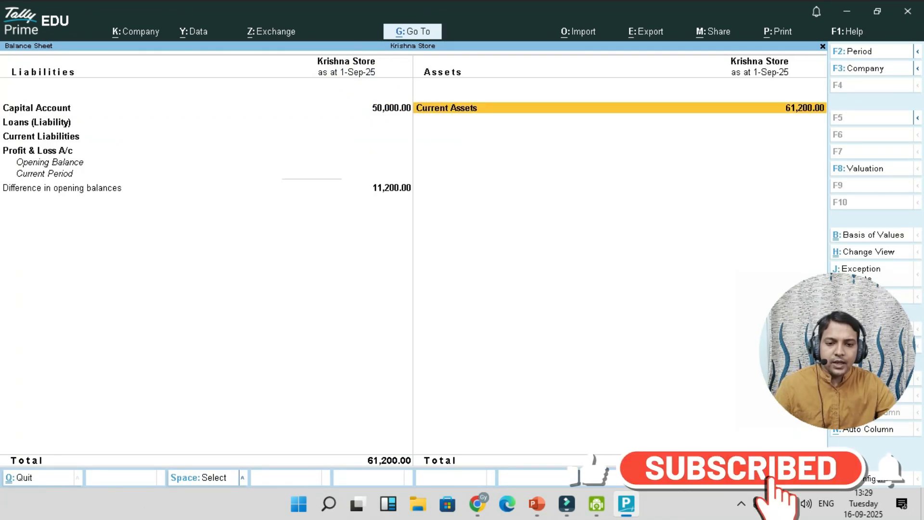
key("Return")
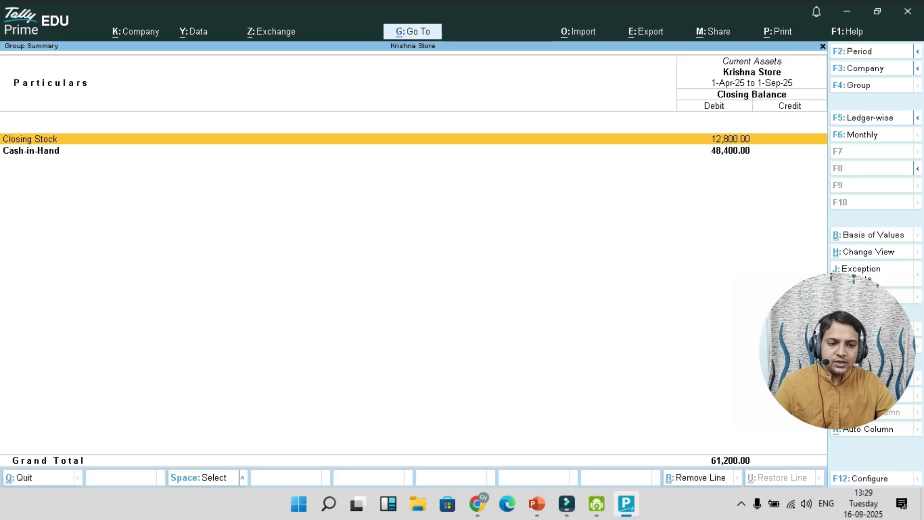
key("Return")
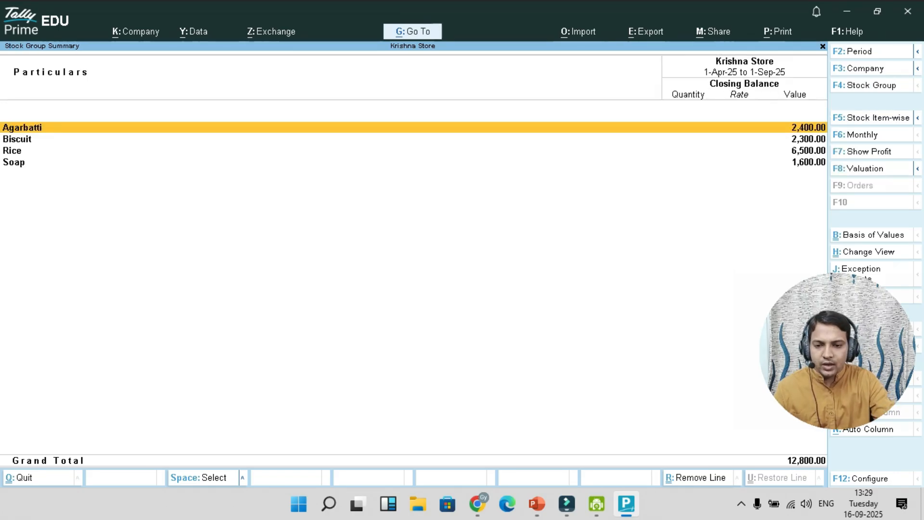
Examine the Soap group's closing stock by item, then return to the Current Assets group summary.
key("Down")
key("Down")
key("Down")
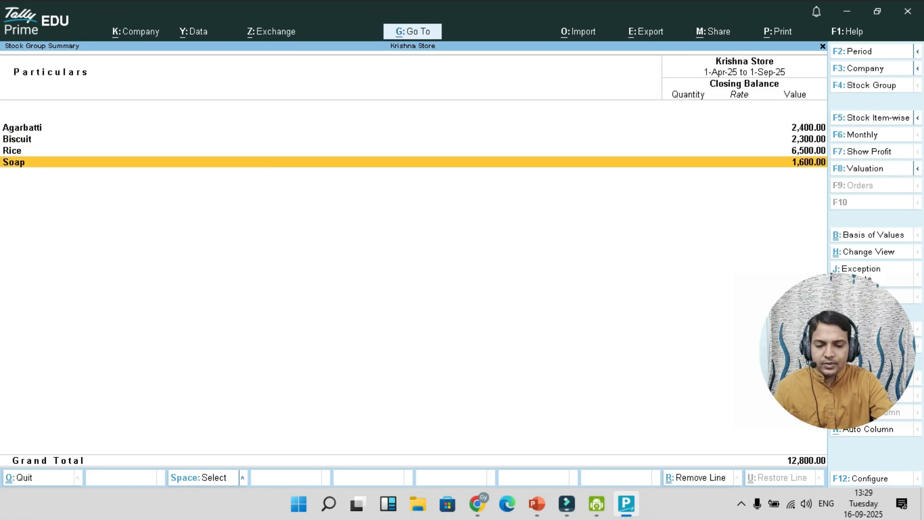
key("Return")
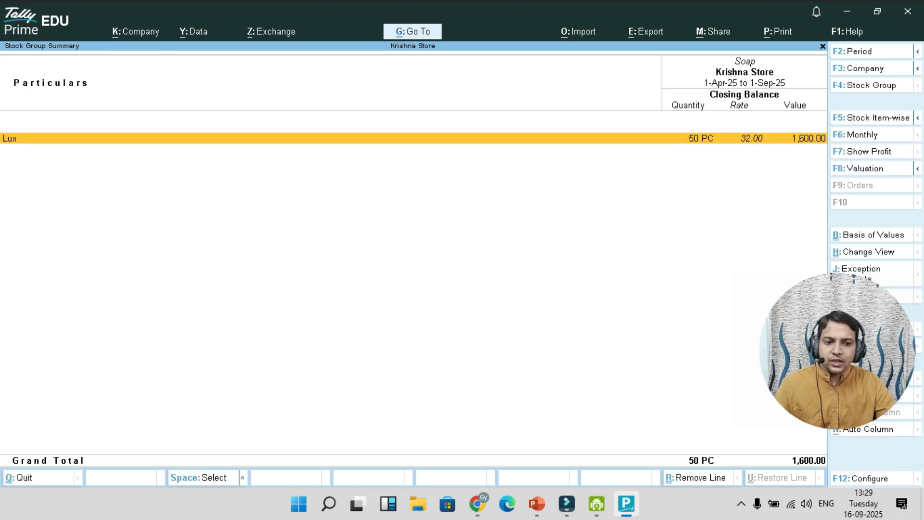
key("Escape")
key("Escape")
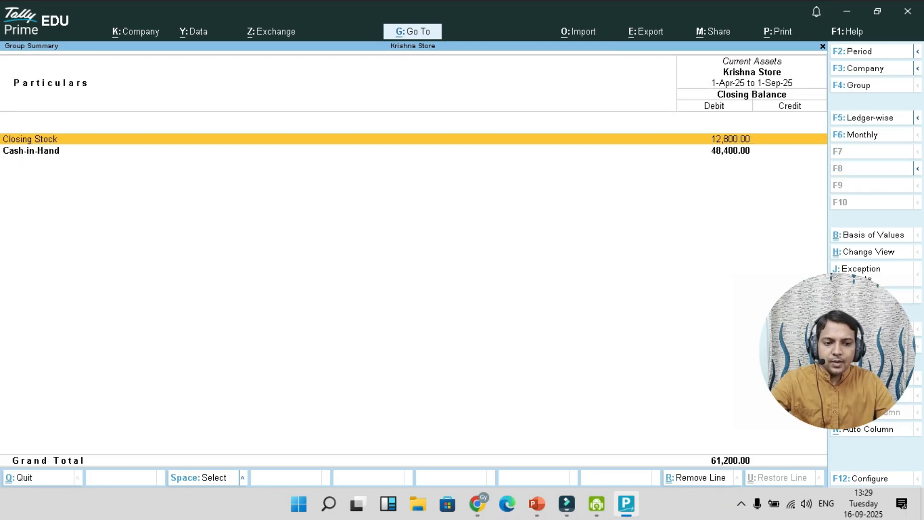